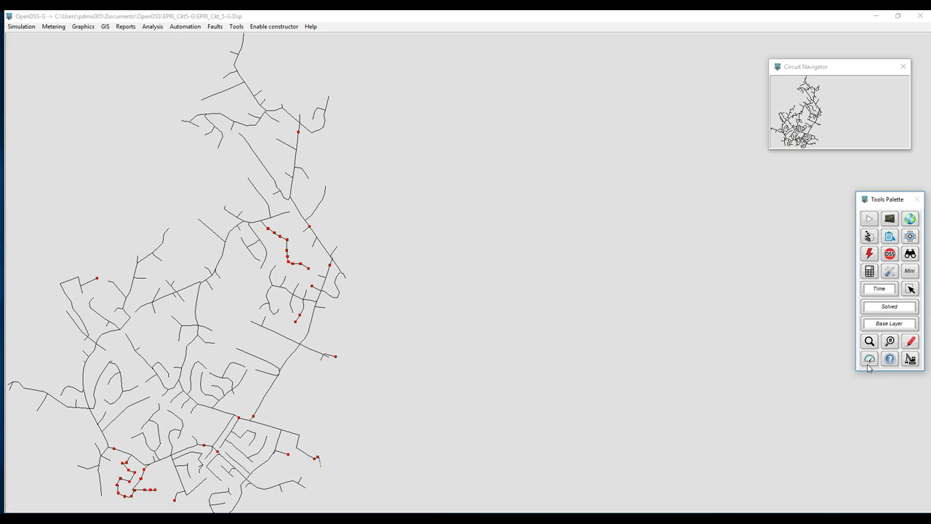
Open the simulation Configuration dialog, showing Time mode, 1-min step size and 15 max iterations.
click(889, 272)
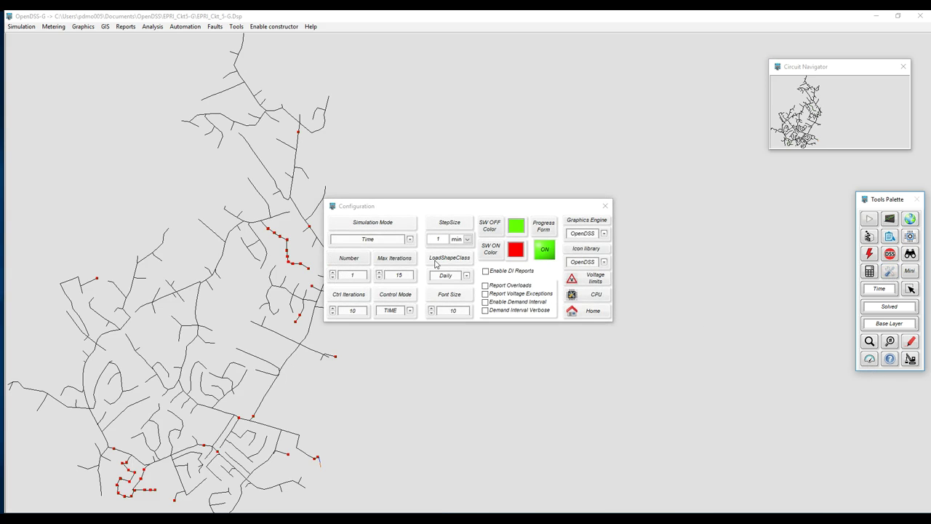
Keep Time simulation mode with a step size in minutes, then close the configuration.
click(384, 238)
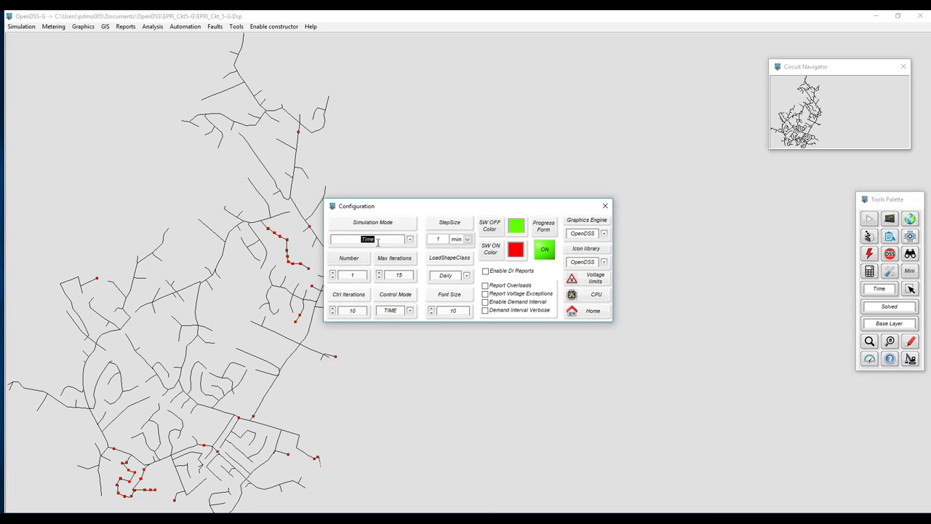
key(Tab)
click(467, 239)
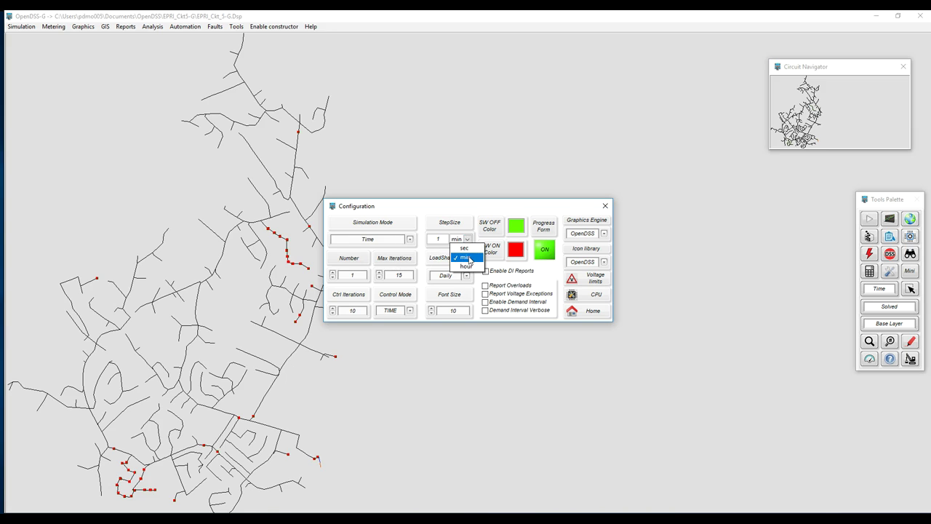
click(469, 259)
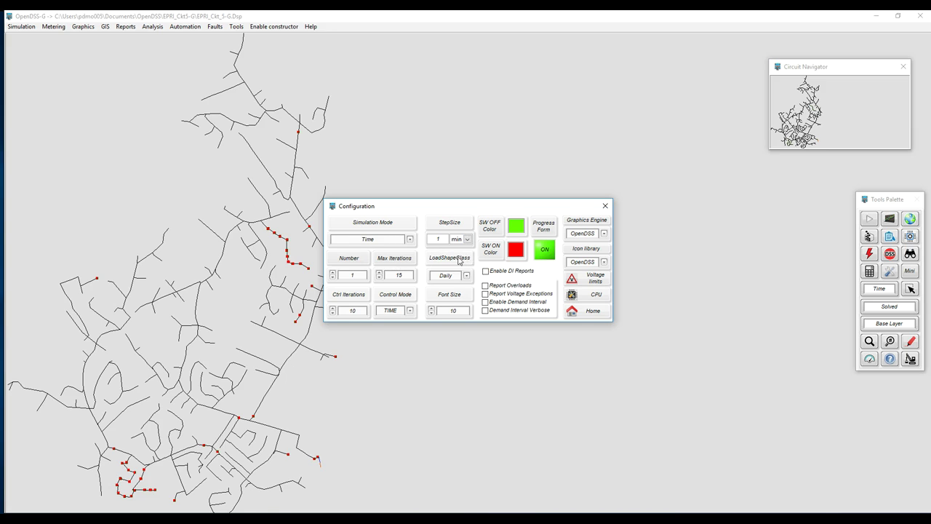
click(589, 312)
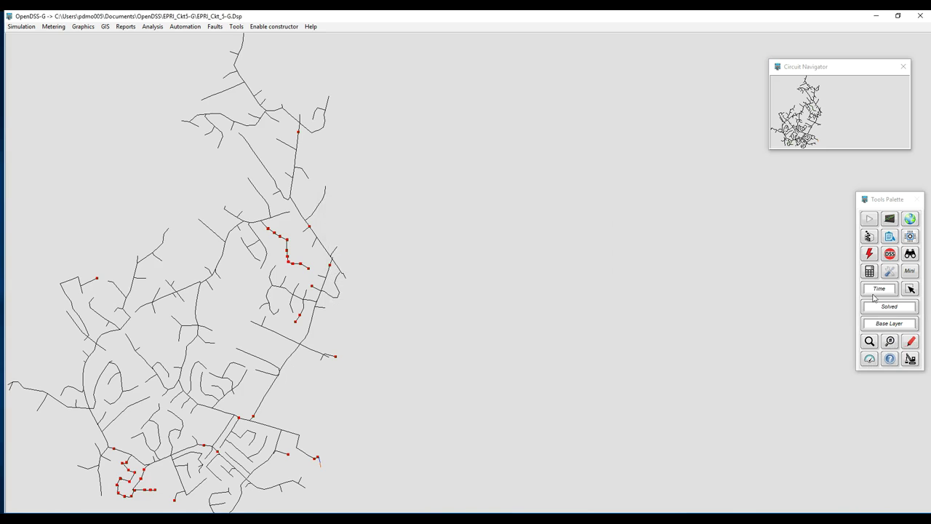
Open the TCP activity monitor from the Analysis operations and place it top left.
click(869, 272)
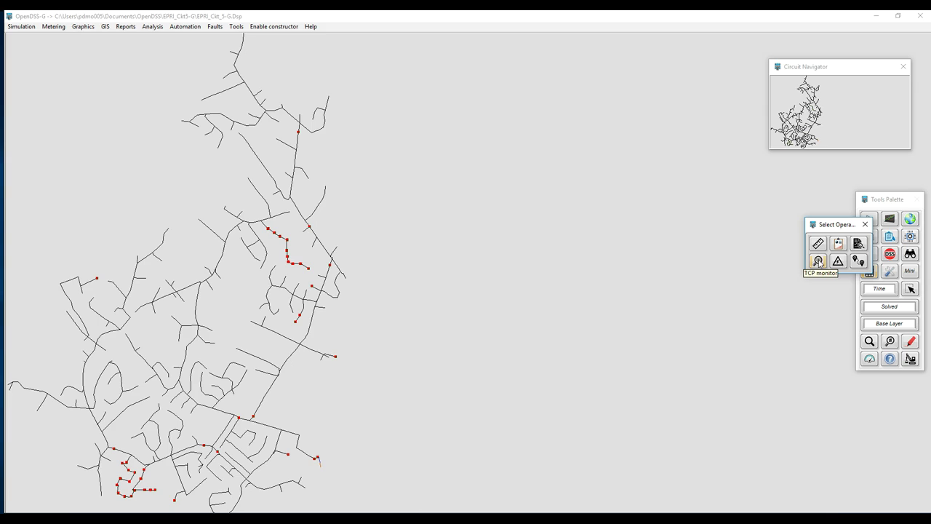
click(818, 262)
drag(477, 206, 97, 31)
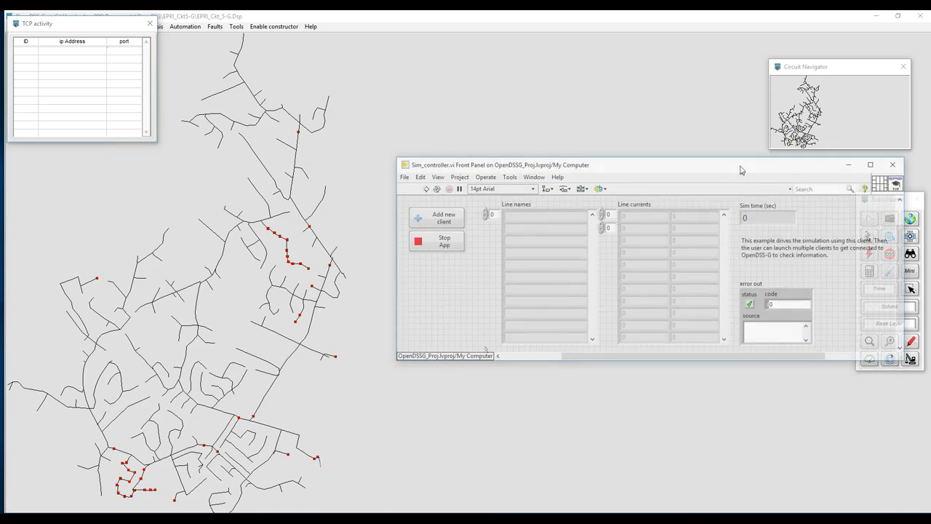
Move the Sim_controller front panel to the top right and centre its block diagram.
drag(738, 168, 732, 104)
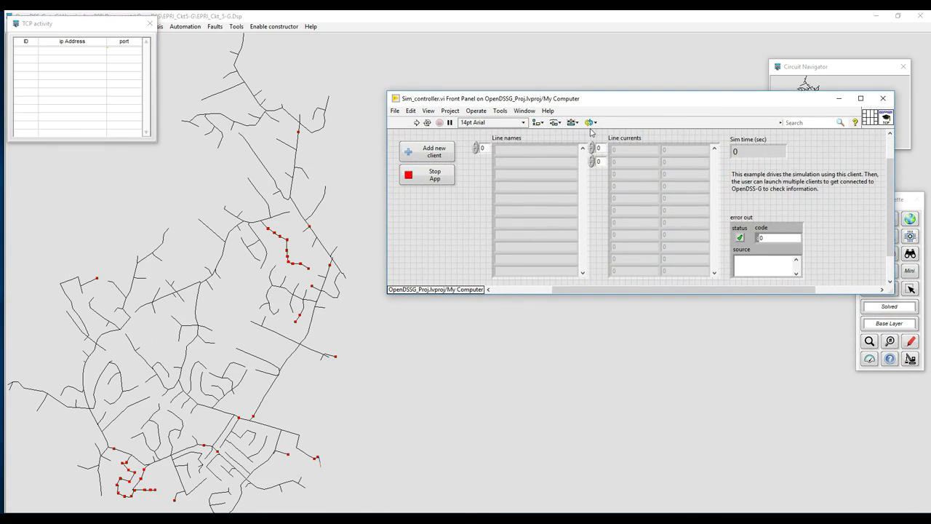
drag(626, 107, 658, 33)
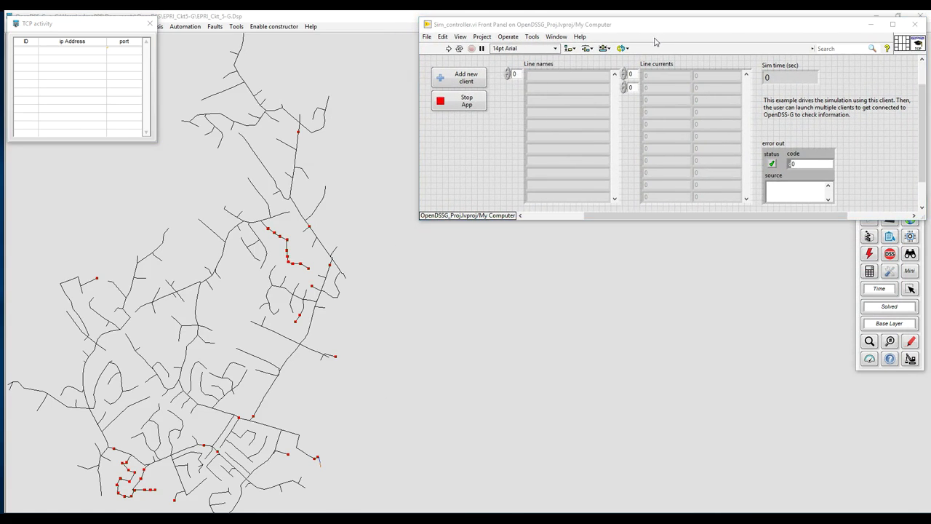
drag(16, 90, 583, 98)
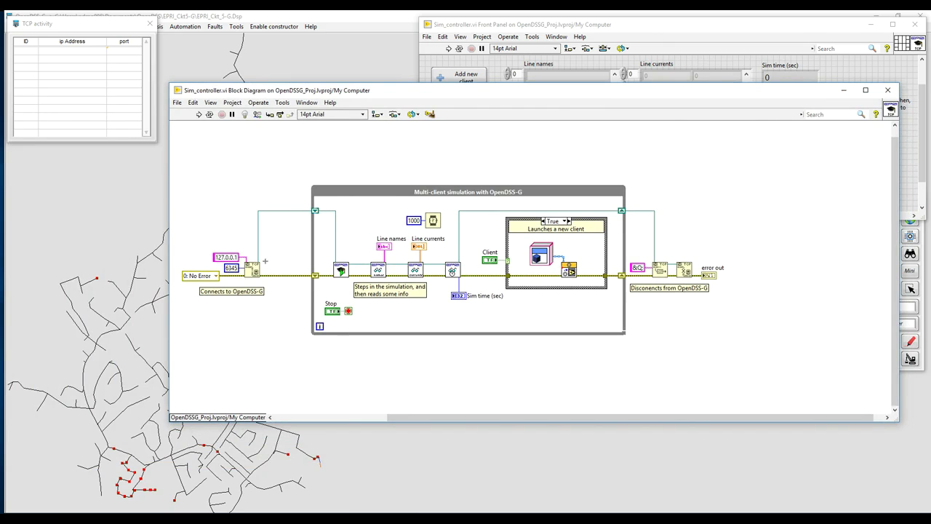
Inspect the 127.0.0.1, Line names and Line currents constants, then open the Read_sim_time subVI.
click(232, 258)
drag(392, 205, 446, 228)
drag(361, 228, 408, 278)
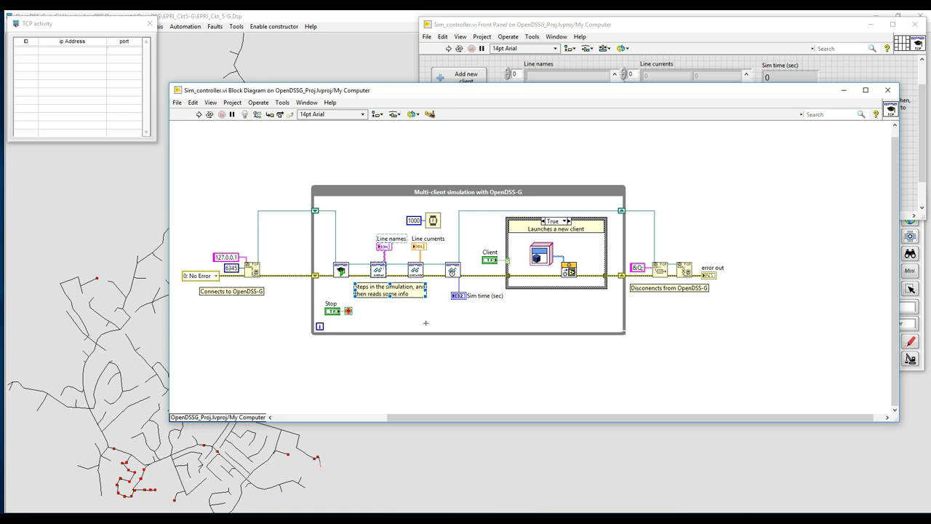
click(407, 246)
click(413, 253)
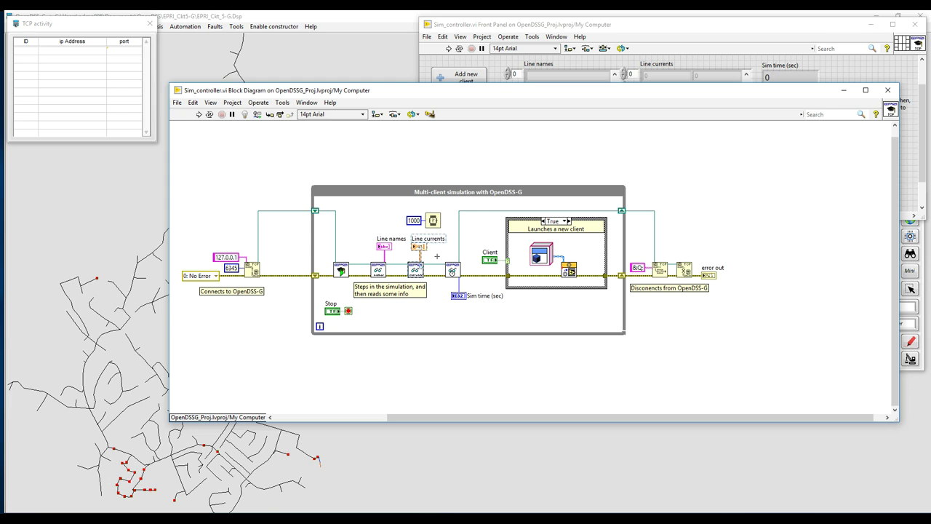
click(437, 256)
double_click(454, 272)
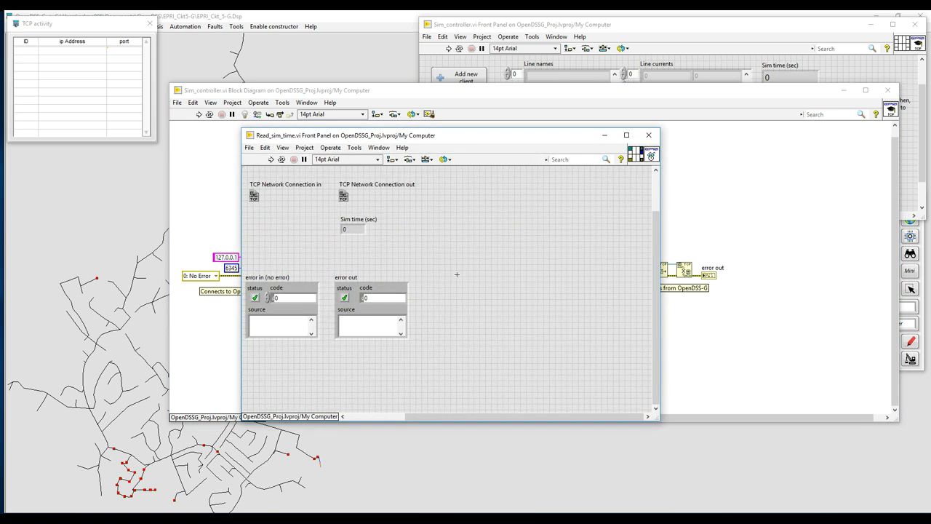
View the Read_sim_time block diagram, then close both Read_sim_time windows.
key(ctrl+e)
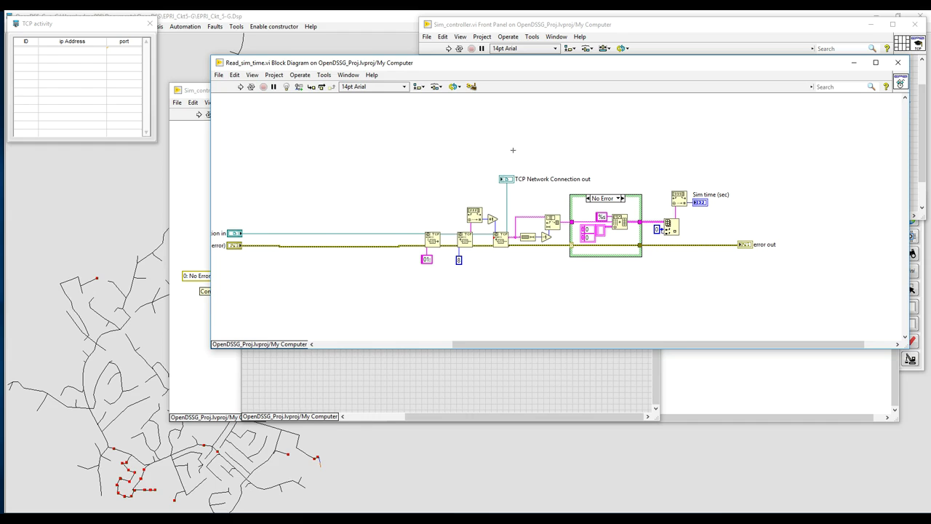
click(897, 61)
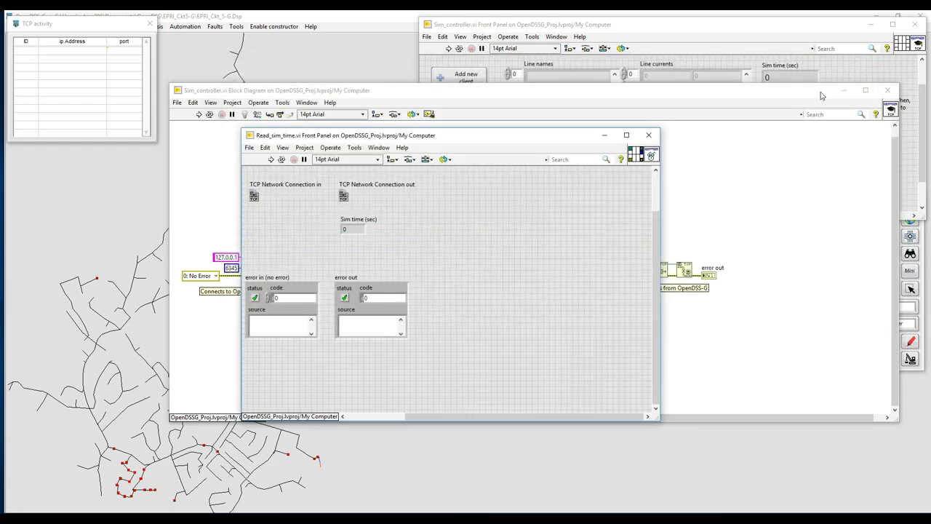
click(648, 135)
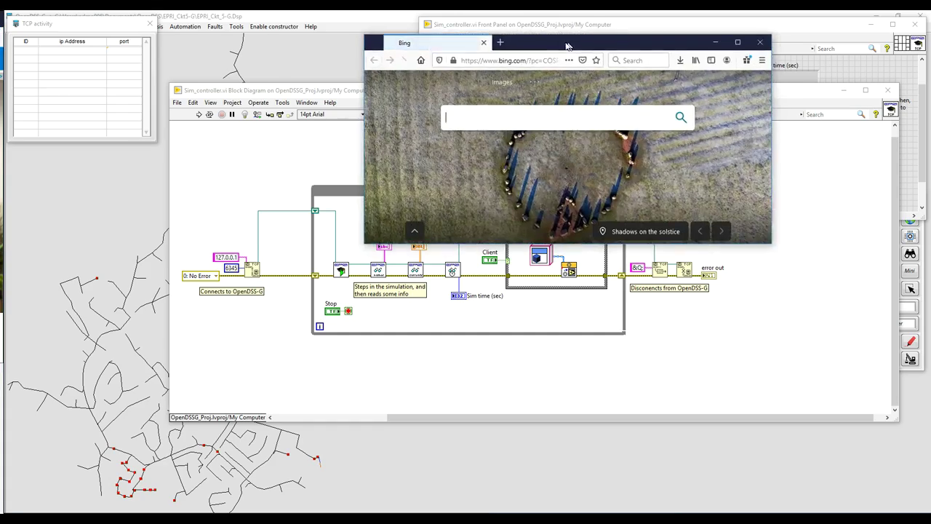
drag(565, 43, 521, 47)
Maximize Firefox and search Google for 'opendss-g'.
double_click(522, 47)
click(535, 35)
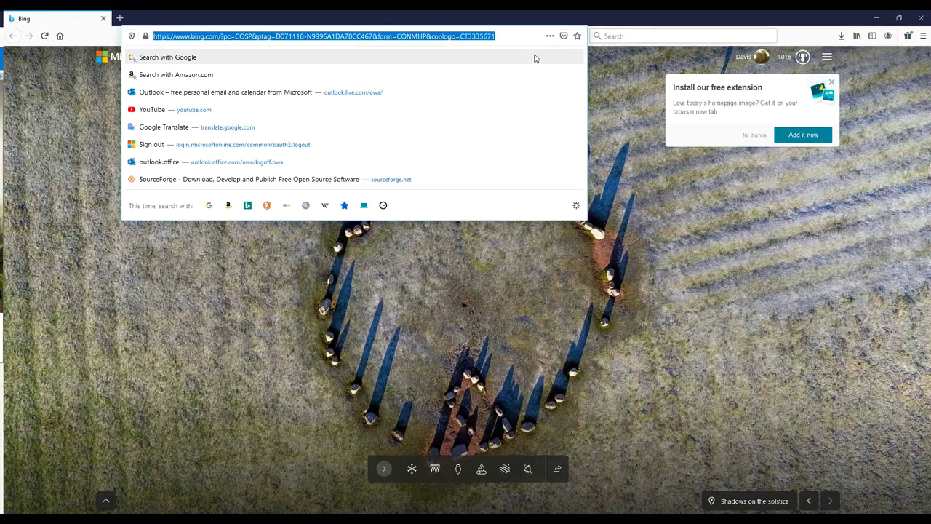
text(google.com)
key(Return)
text(o)
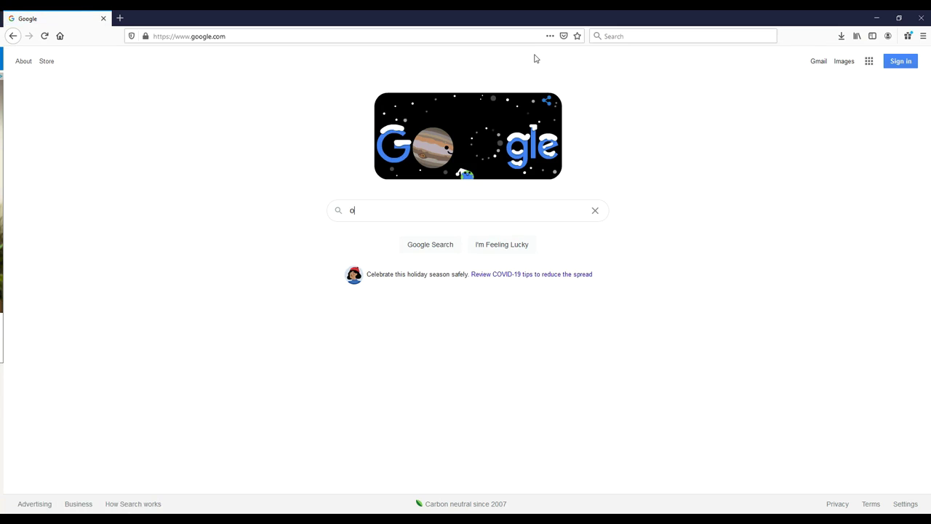
text(pendss-g)
key(Return)
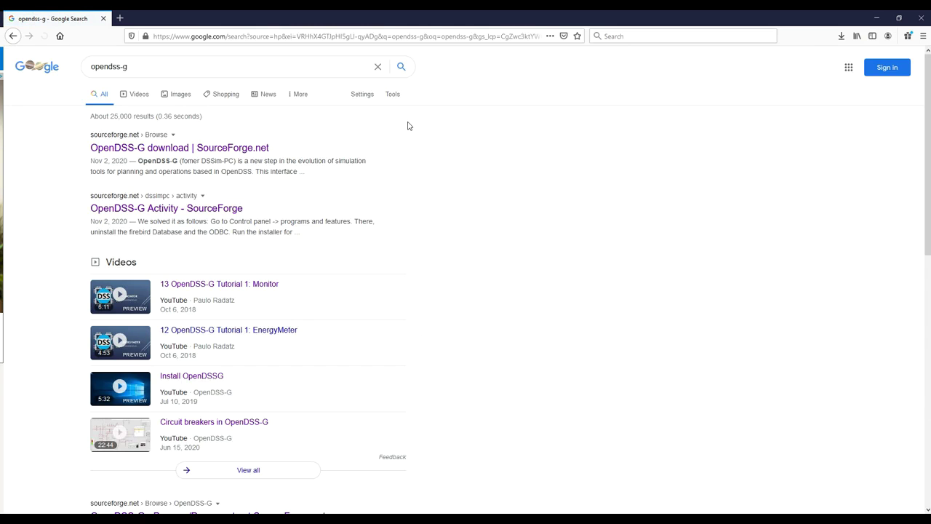
Open DSTCP_protocol.pdf from the OpenDSS-G SourceForge project's Documents folder.
click(186, 148)
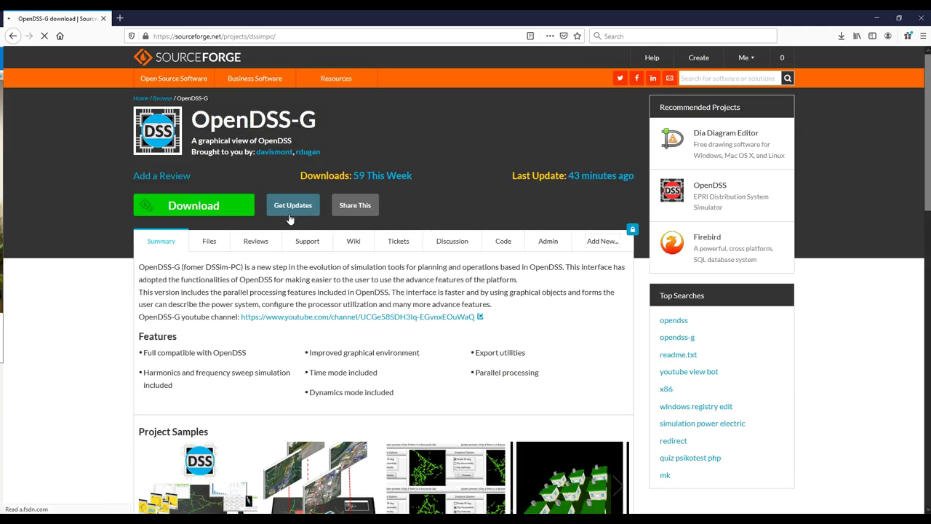
click(212, 243)
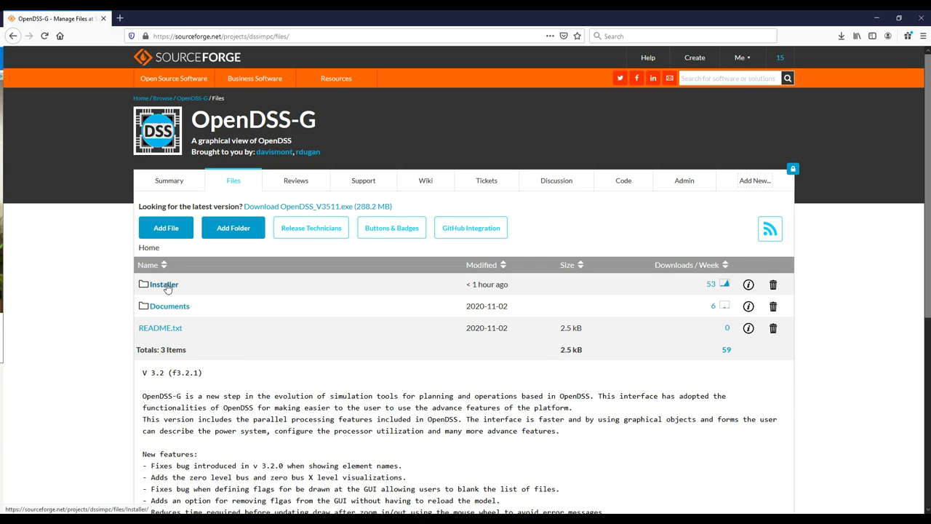
click(169, 309)
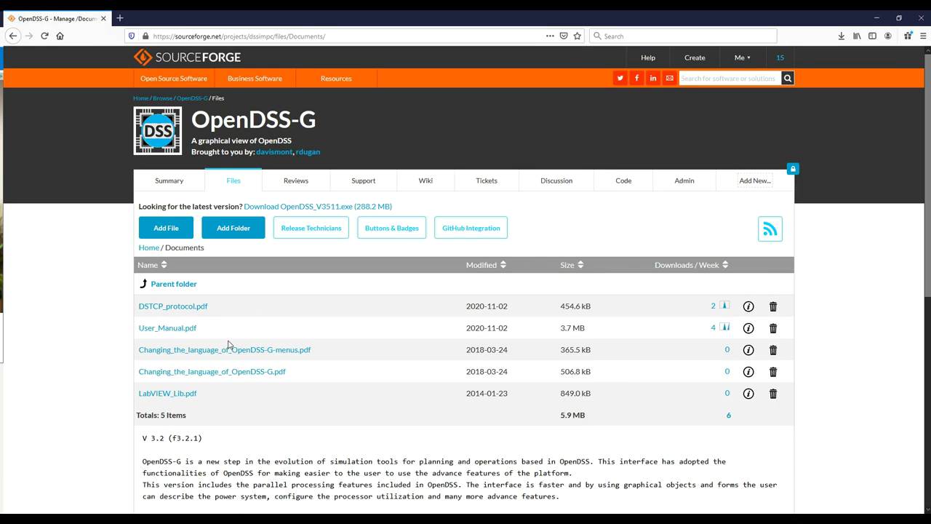
click(177, 313)
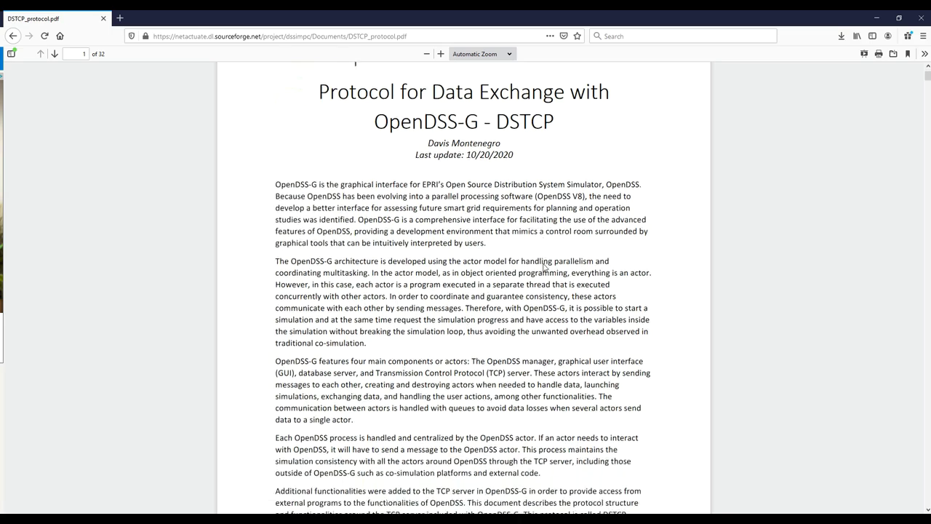
scroll(543, 268, down, 6)
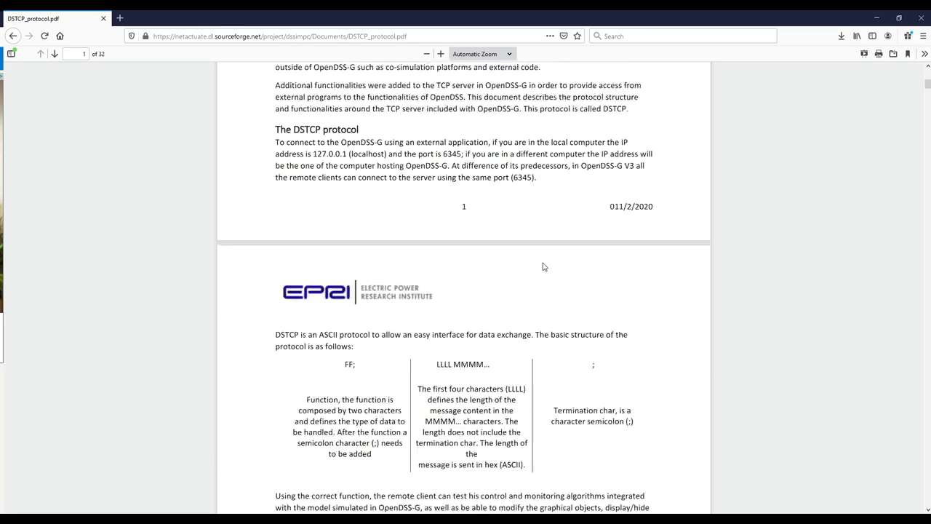
Show the PDF's document outline and jump to the Function 08 capacitors' powers section.
click(11, 54)
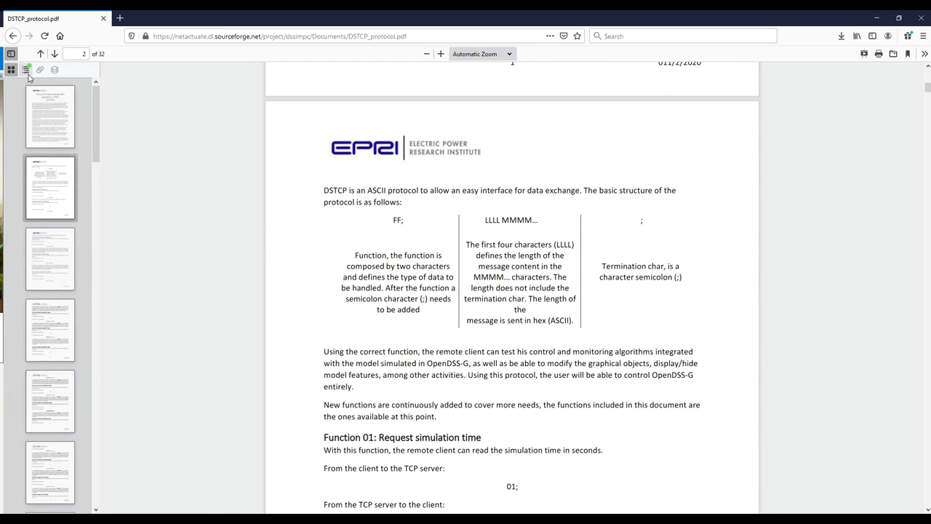
click(26, 69)
click(9, 86)
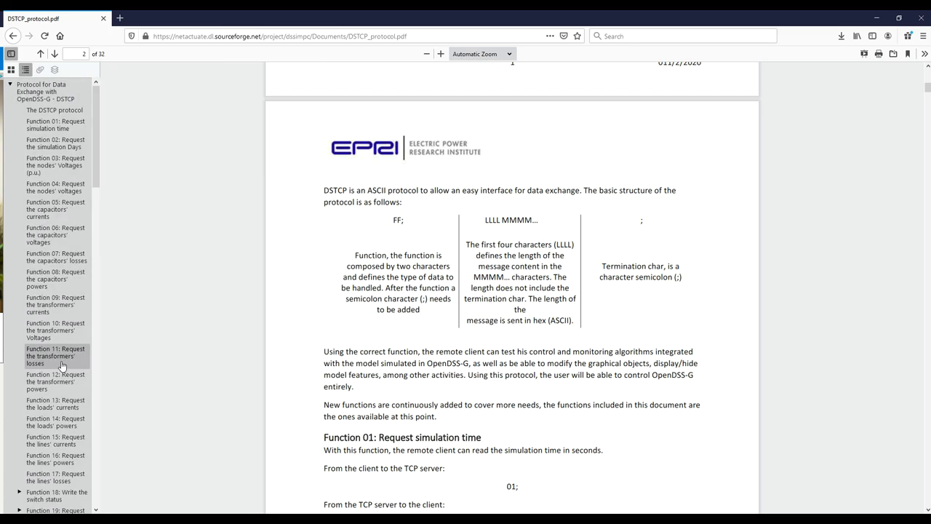
scroll(55, 305, down, 1)
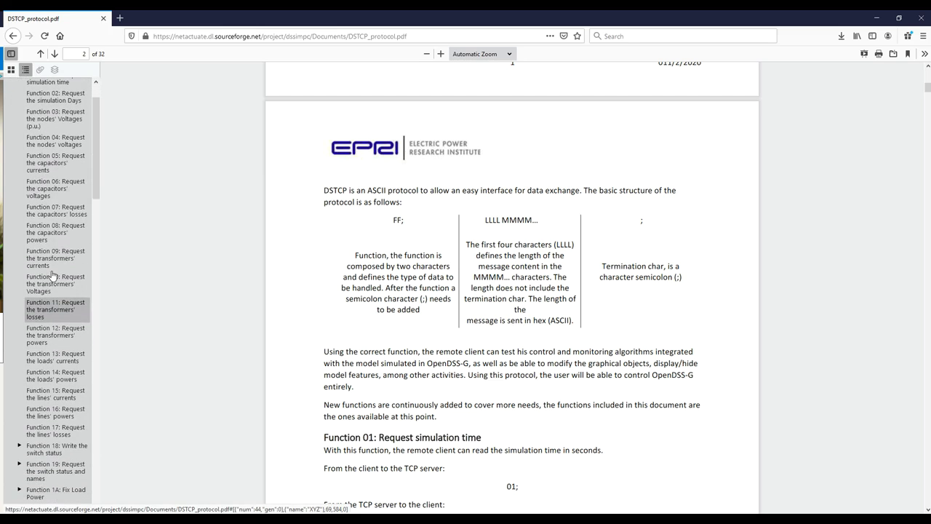
click(52, 235)
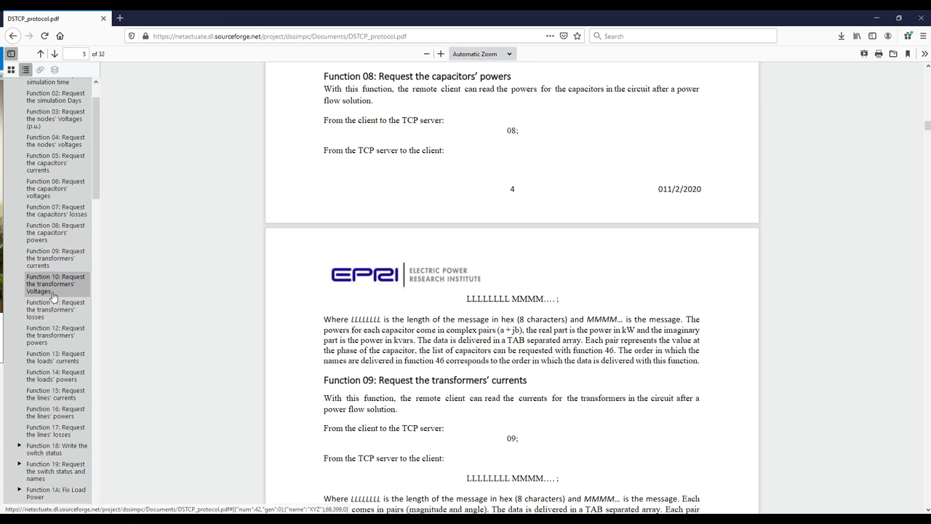
Browse Functions 58 and 57, then return to The DSTCP protocol introduction on page 2.
scroll(52, 306, down, 3)
scroll(50, 369, down, 12)
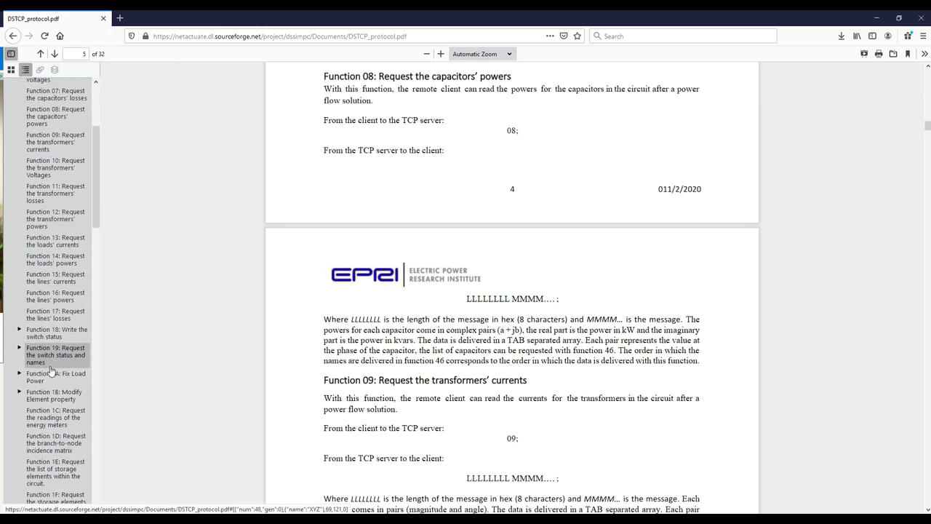
scroll(47, 363, down, 10)
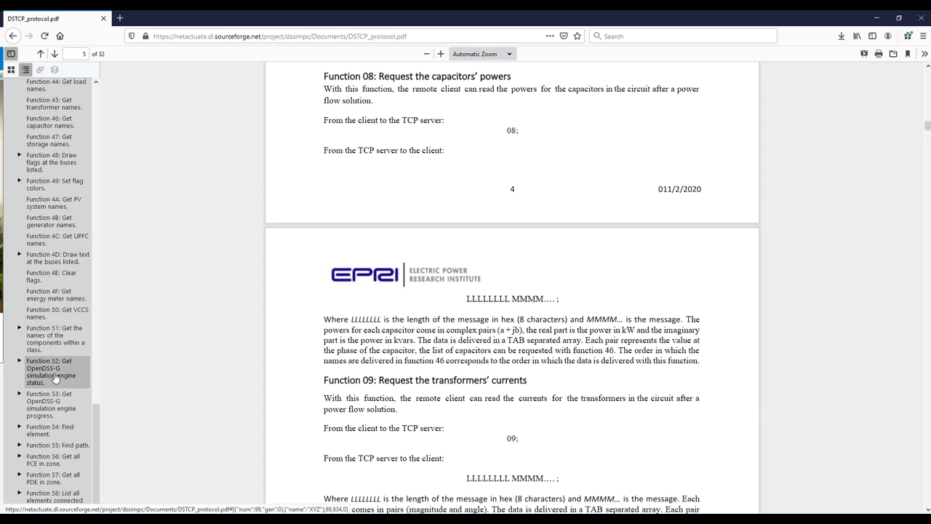
click(52, 497)
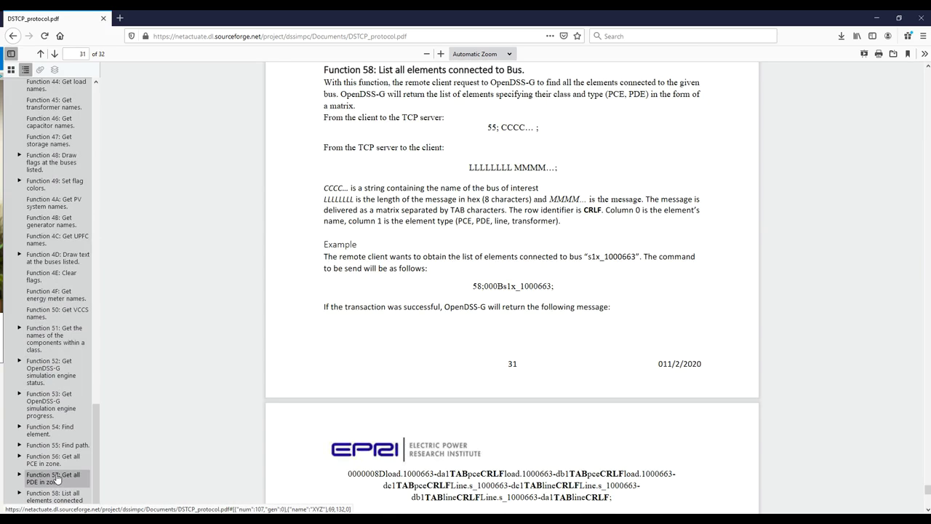
click(57, 477)
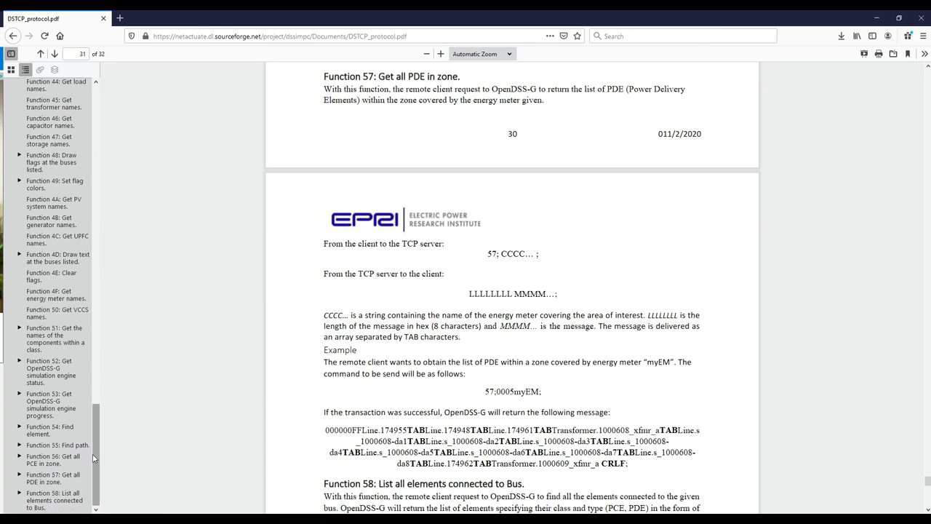
drag(96, 459, 106, 109)
click(69, 113)
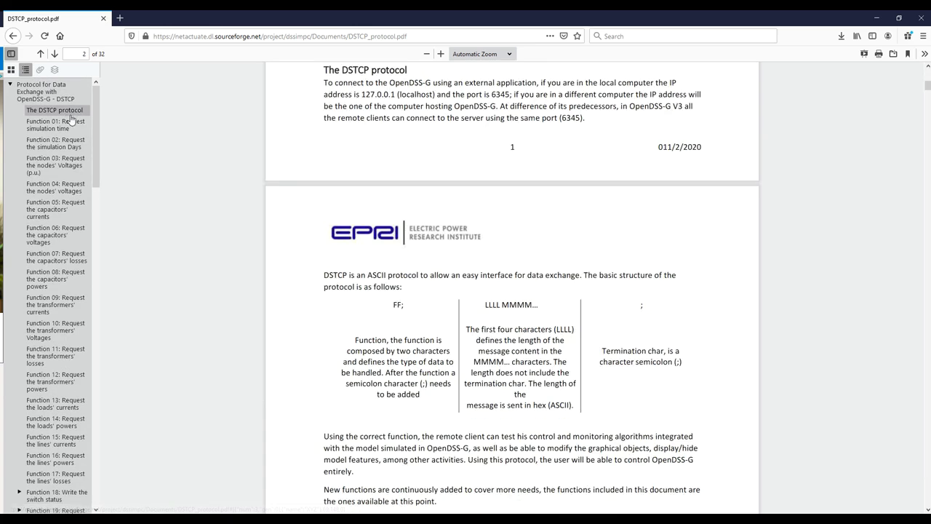
scroll(511, 349, down, 5)
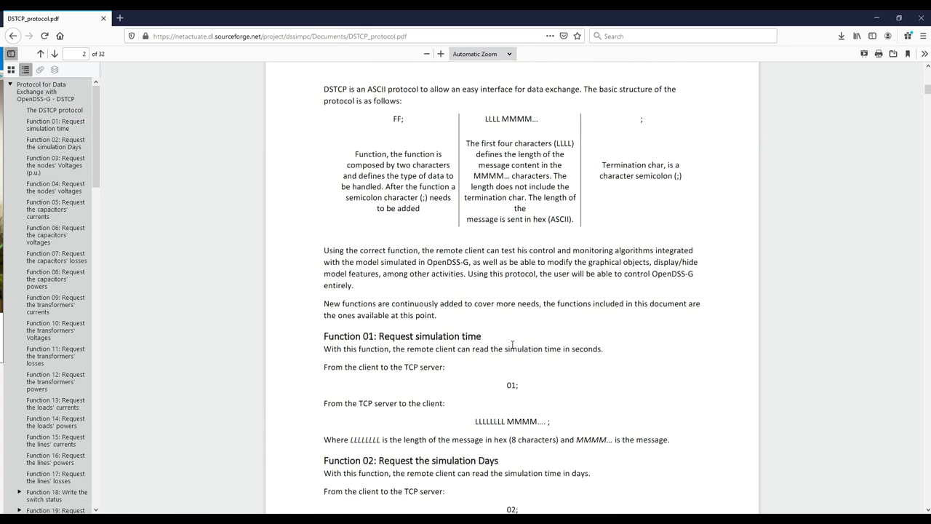
scroll(511, 348, down, 2)
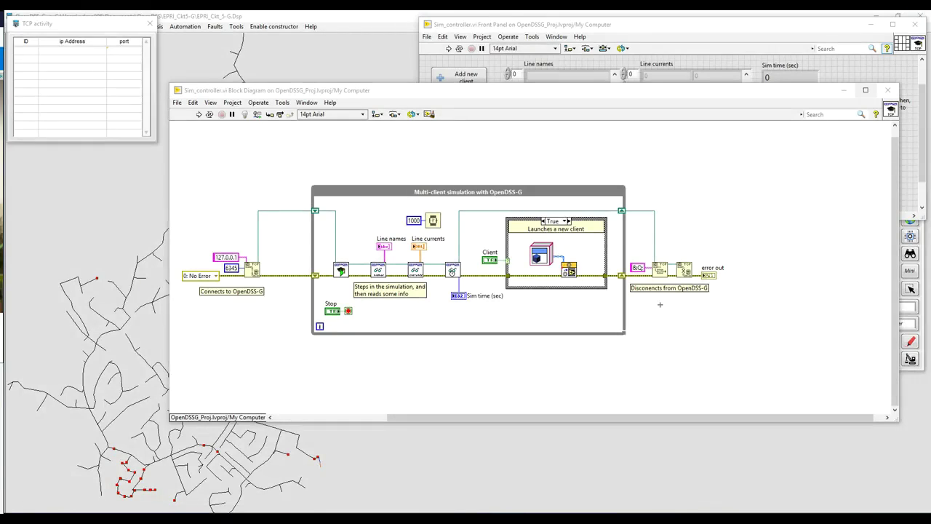
Close the protocol PDF and open the Client subVI from the Sim_controller diagram.
click(921, 18)
click(535, 313)
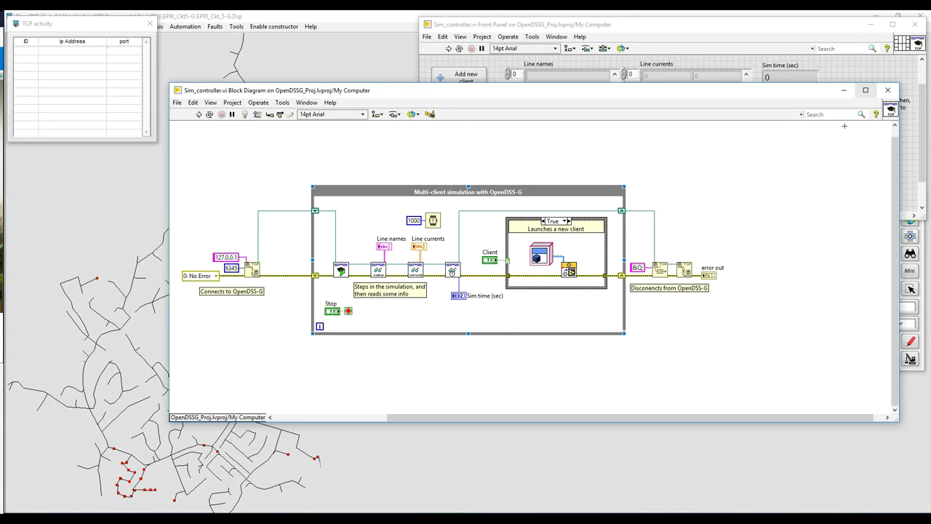
click(597, 289)
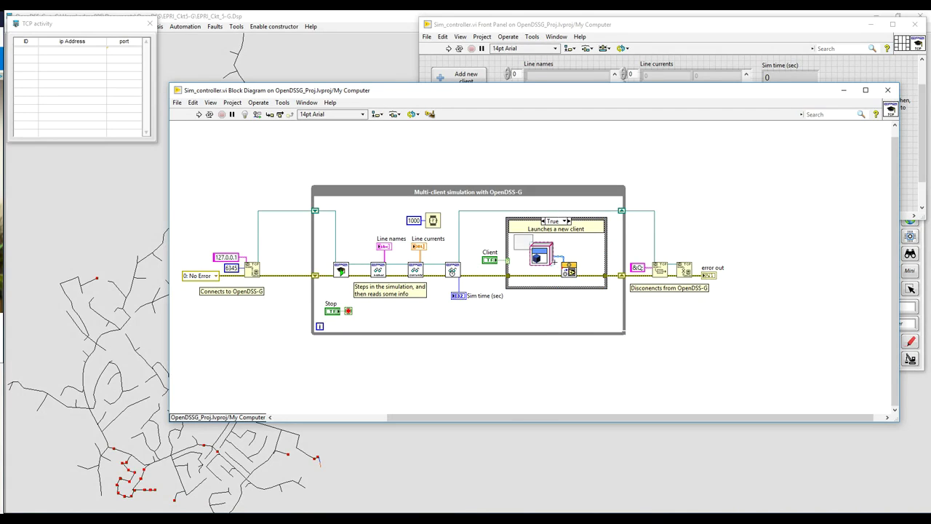
double_click(569, 270)
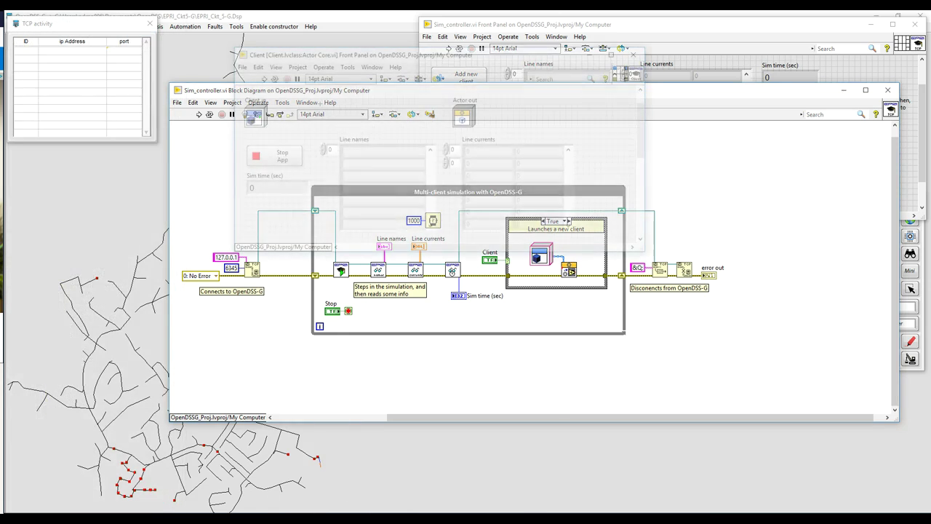
Inspect the Client block diagram, undo a stray edit, and close both Client windows.
key(ctrl+e)
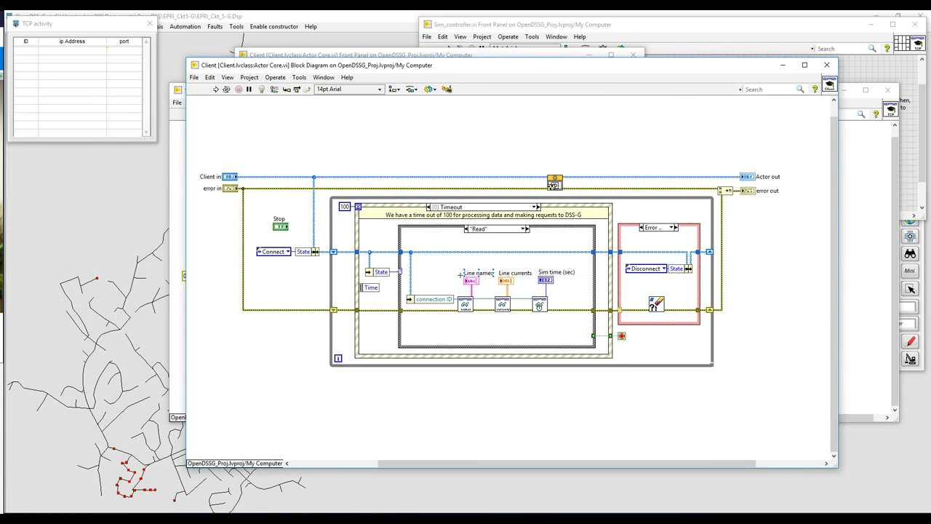
click(515, 304)
key(ctrl+z)
click(826, 64)
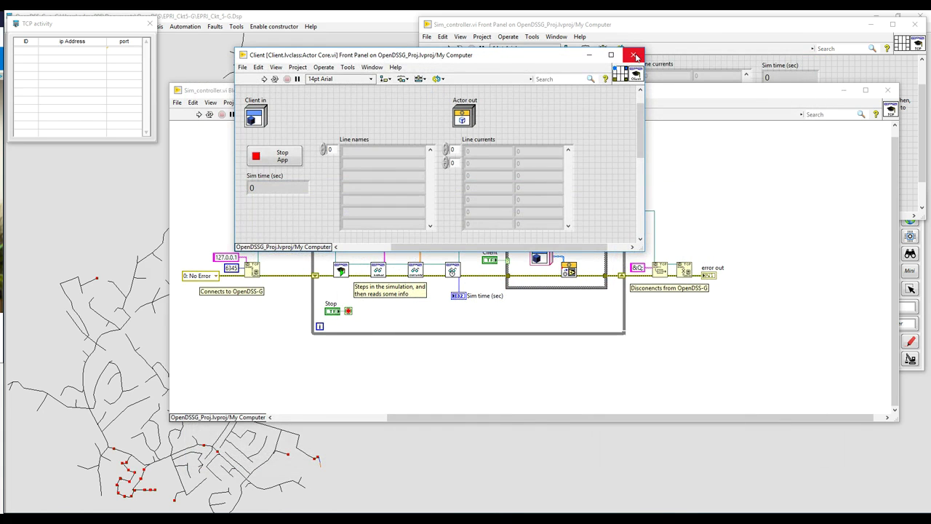
click(635, 56)
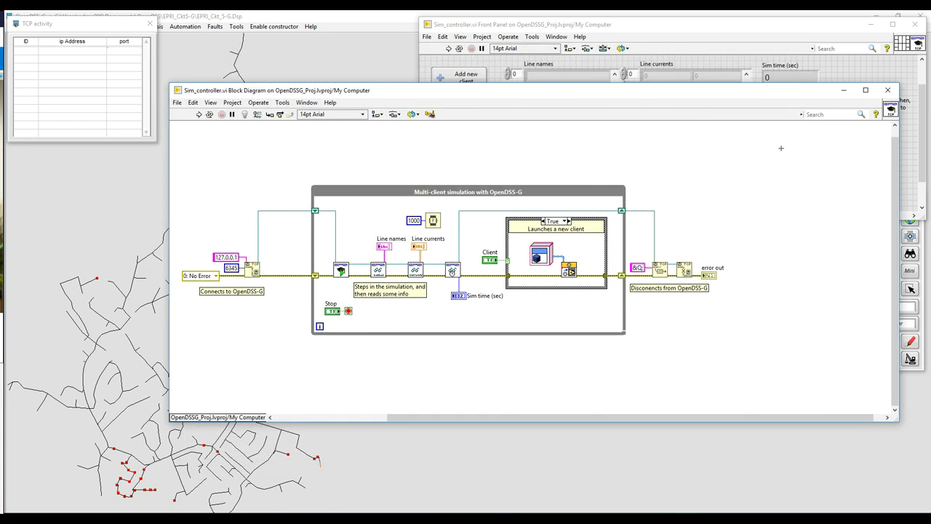
Run Sim_controller, move the Current Time window to the bottom right, and bring Sim_controller forward.
click(887, 91)
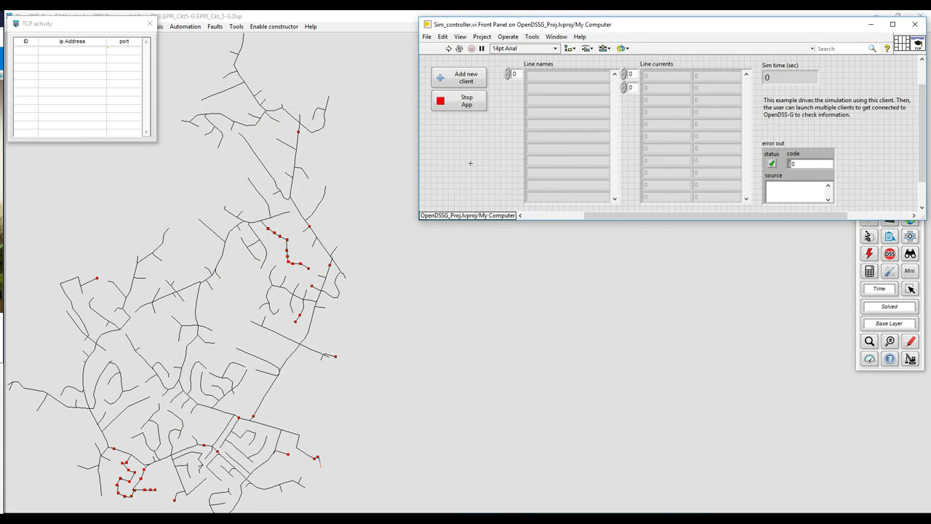
click(449, 49)
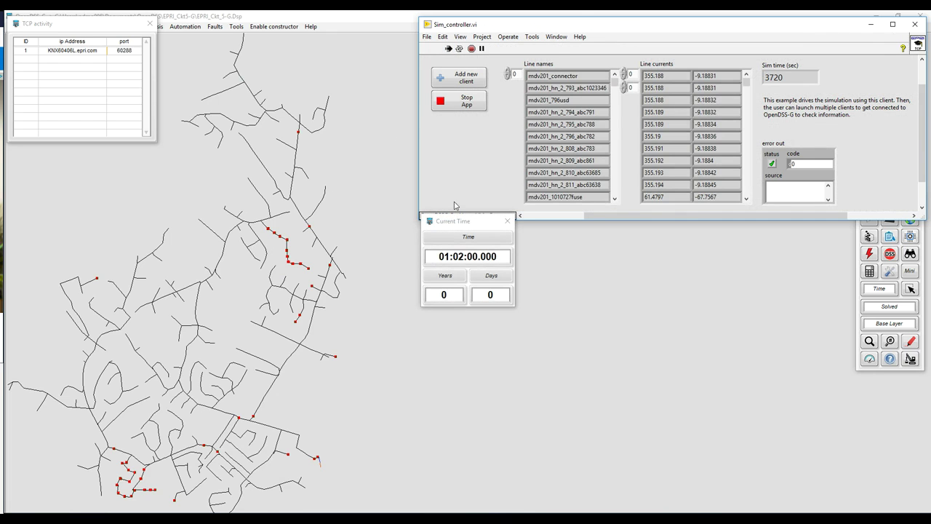
drag(464, 221, 867, 426)
click(545, 476)
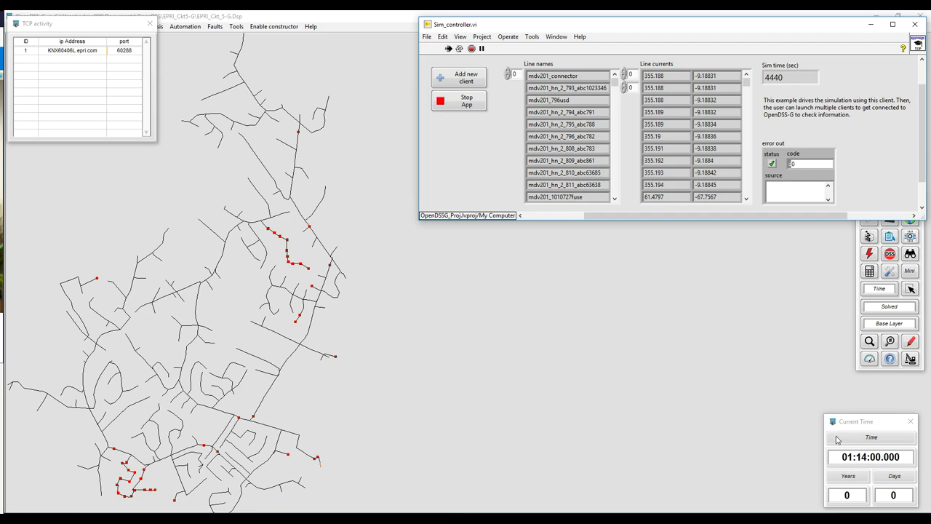
drag(788, 76, 761, 77)
Add three more clients to the simulation and spread their windows apart.
click(473, 86)
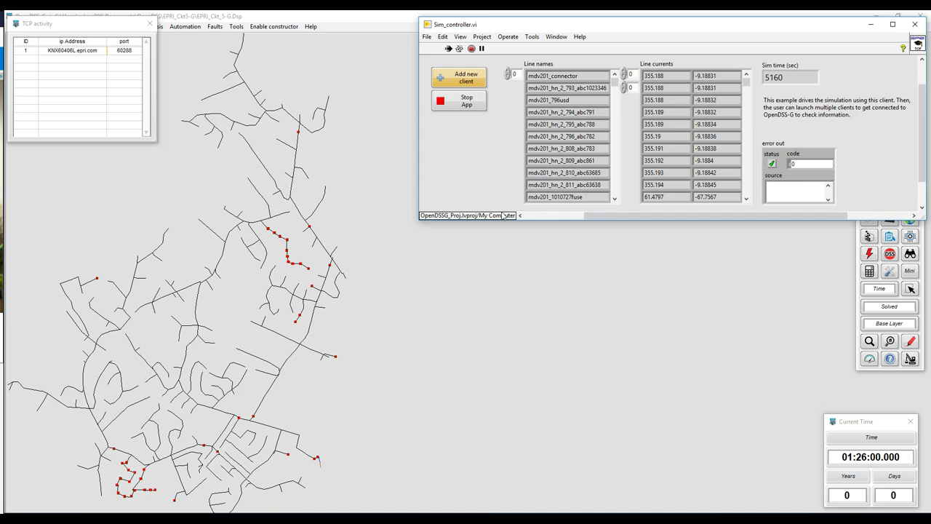
drag(447, 101, 642, 168)
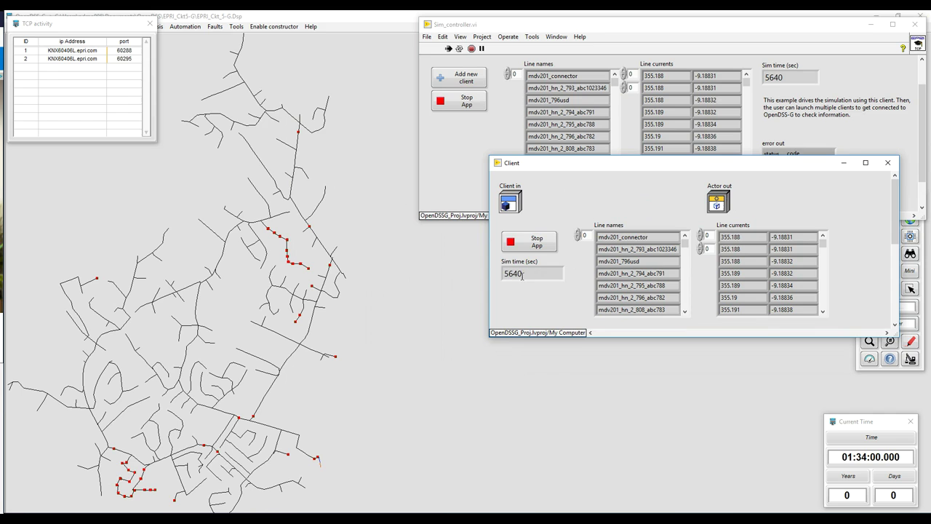
click(457, 85)
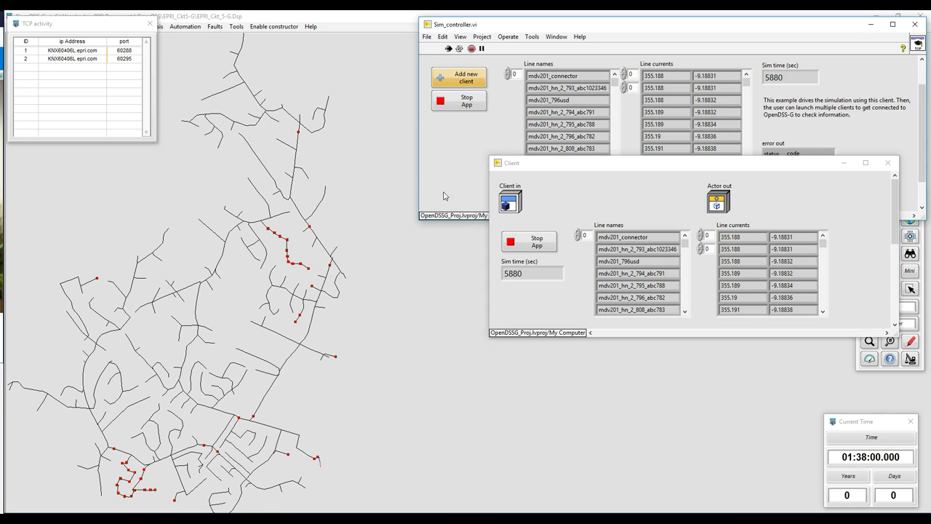
drag(418, 116, 468, 314)
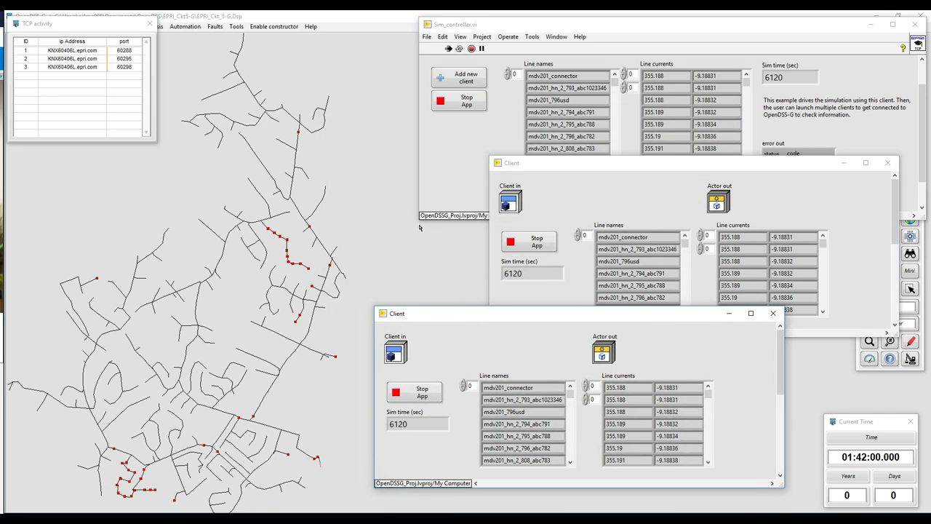
click(472, 87)
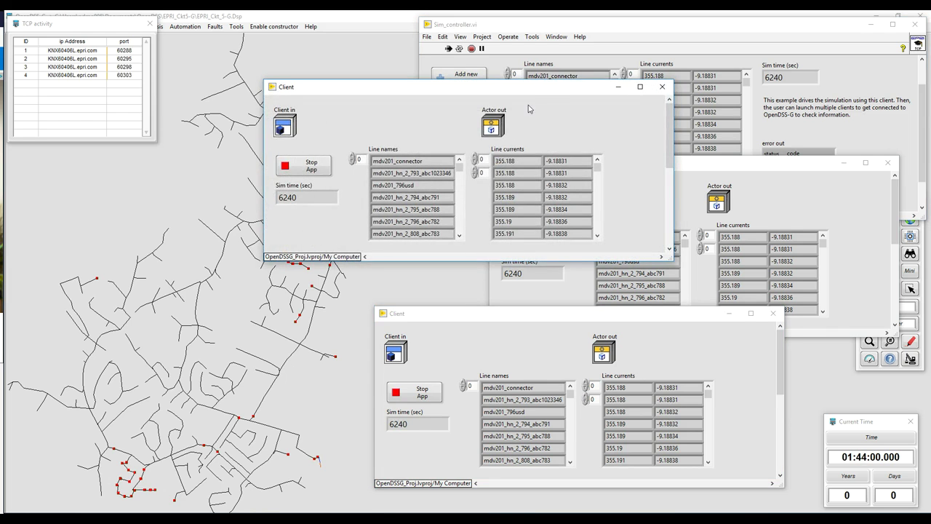
drag(537, 87, 338, 178)
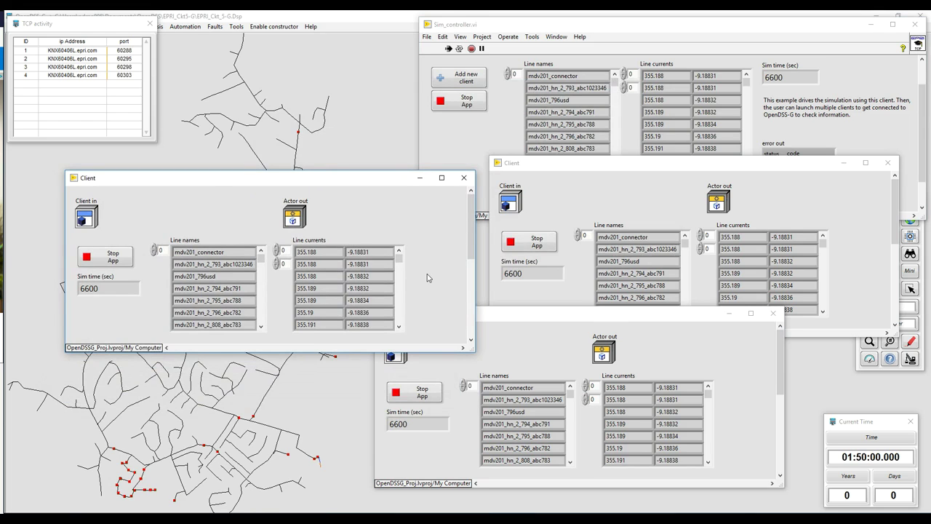
Stop and close each added client, then stop the Sim_controller app.
click(530, 241)
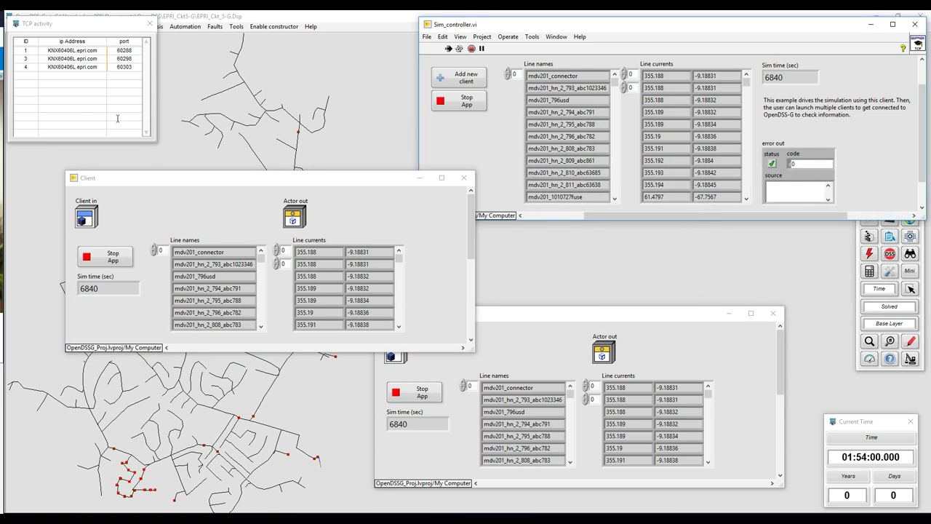
drag(236, 183, 284, 172)
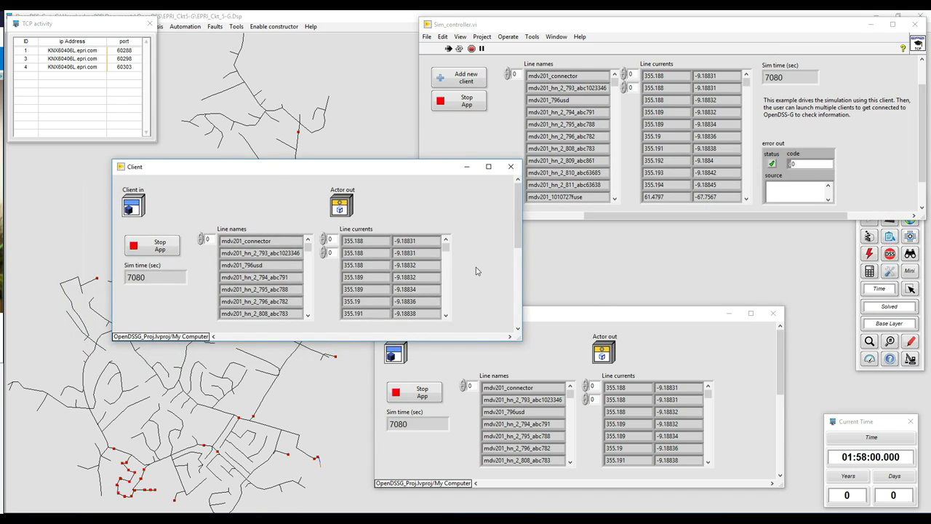
click(157, 248)
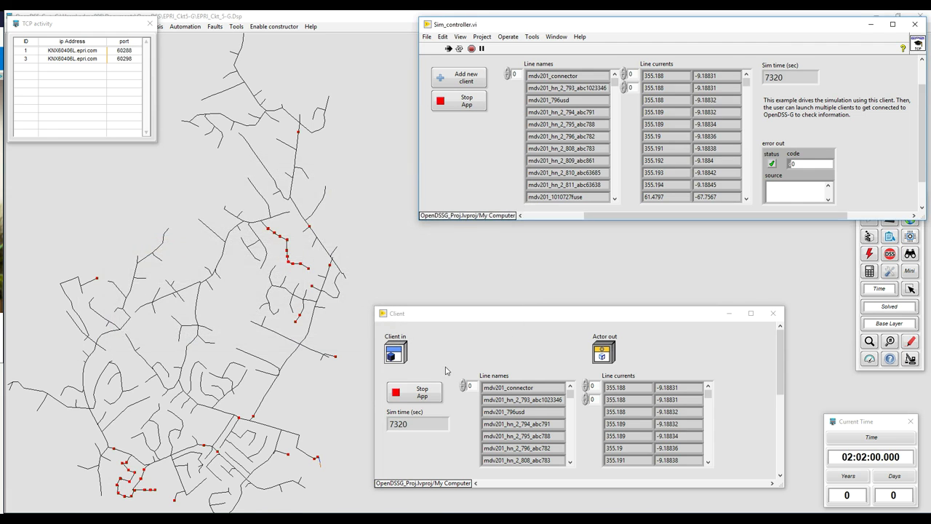
click(434, 397)
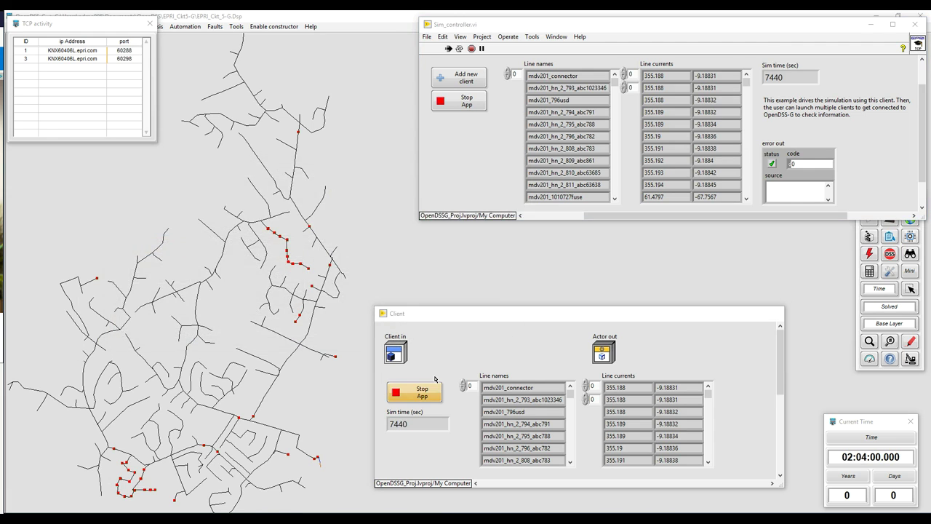
click(450, 107)
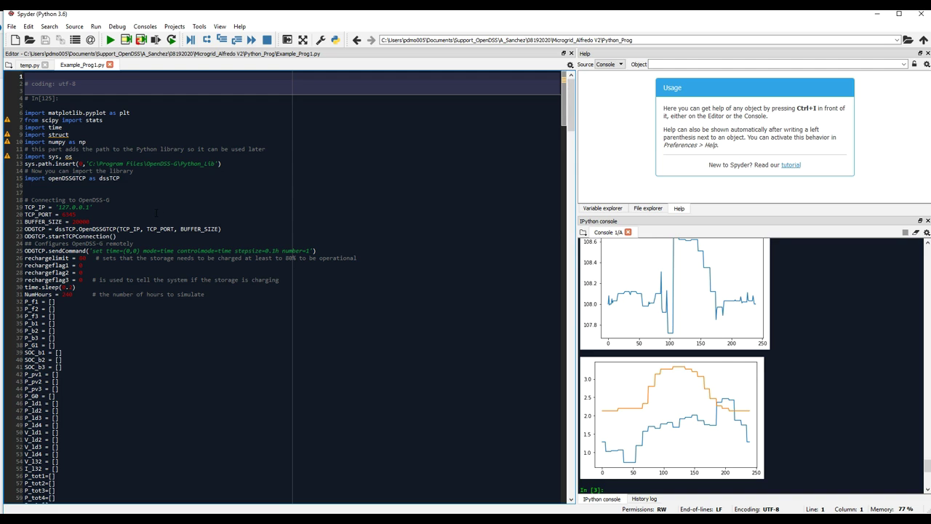
scroll(157, 213, down, 4)
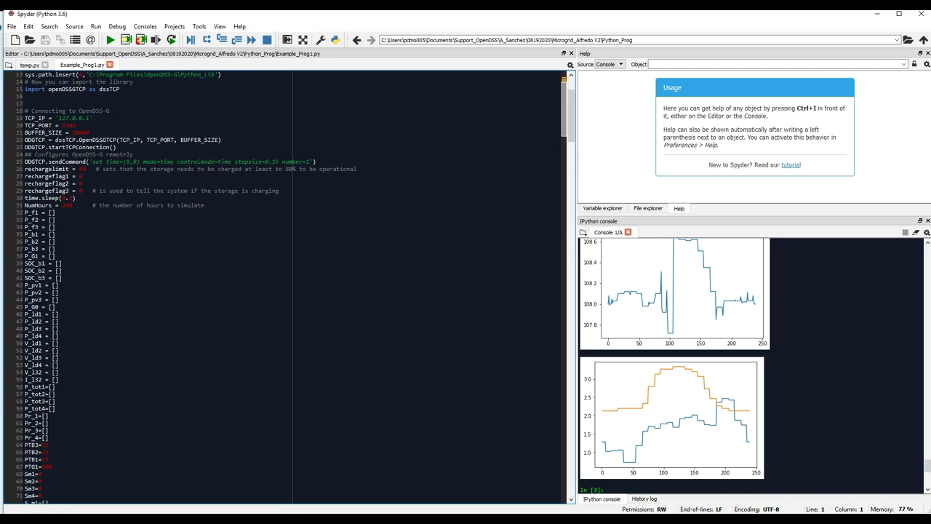
scroll(189, 225, down, 20)
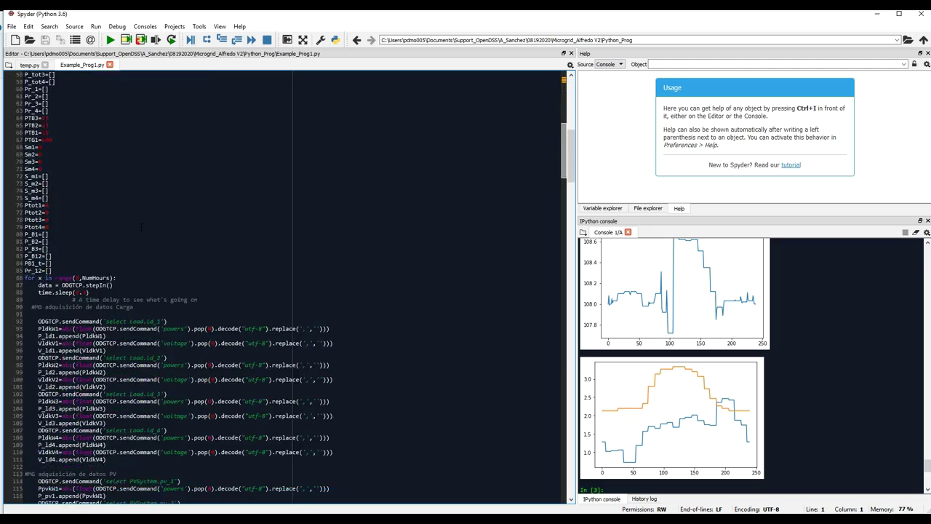
scroll(283, 284, down, 20)
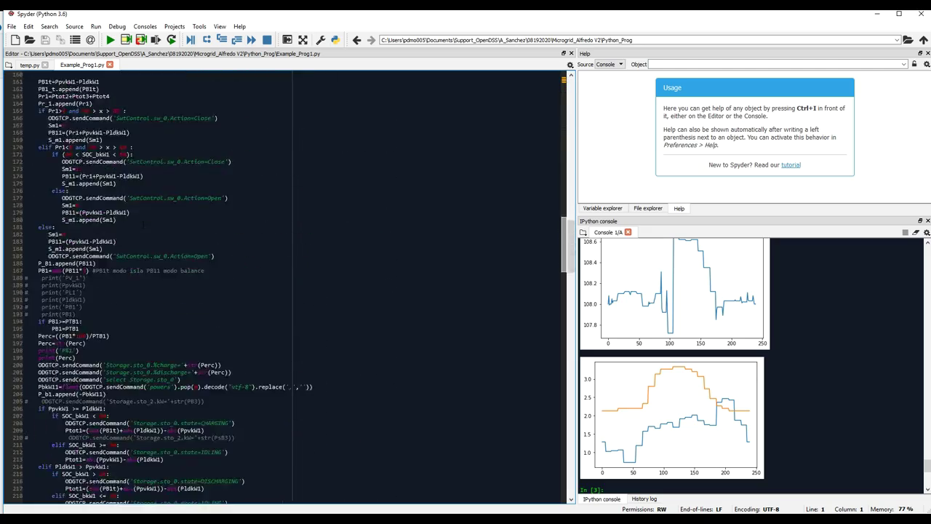
scroll(466, 353, down, 16)
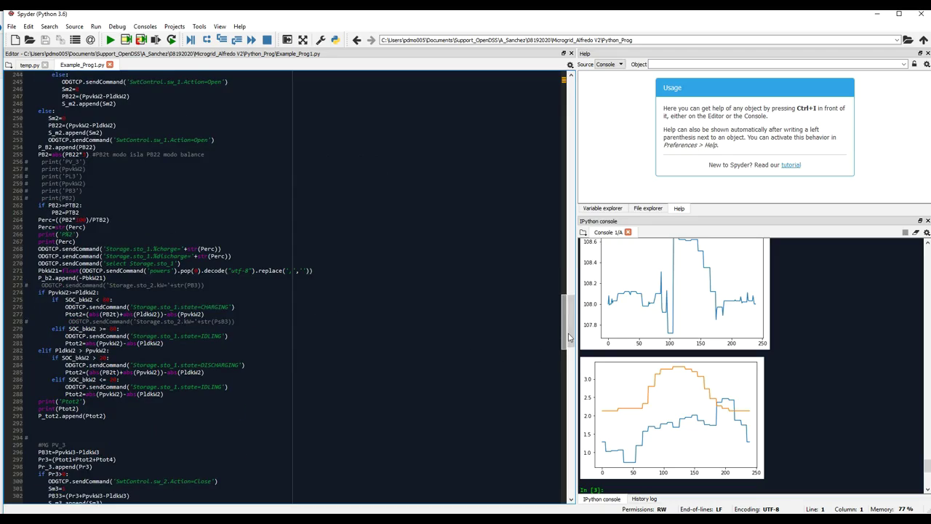
drag(569, 337, 572, 109)
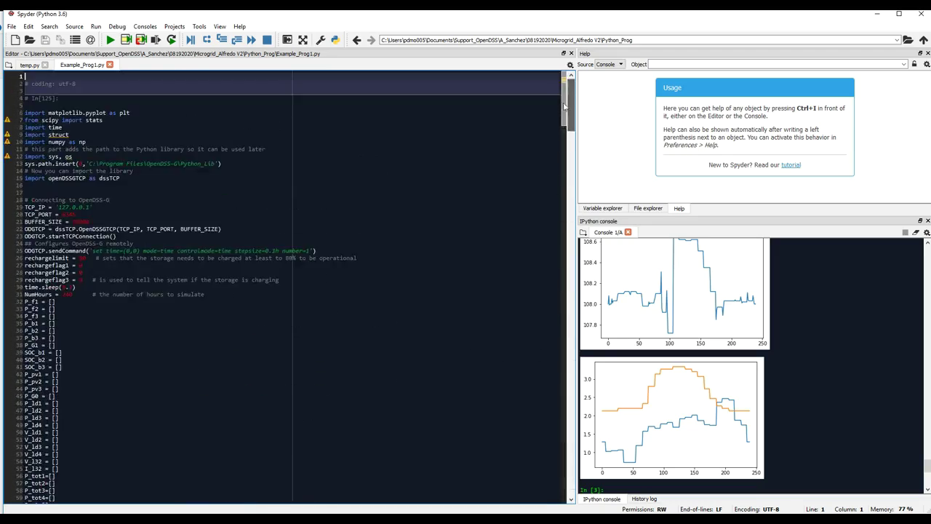
scroll(795, 365, up, 10)
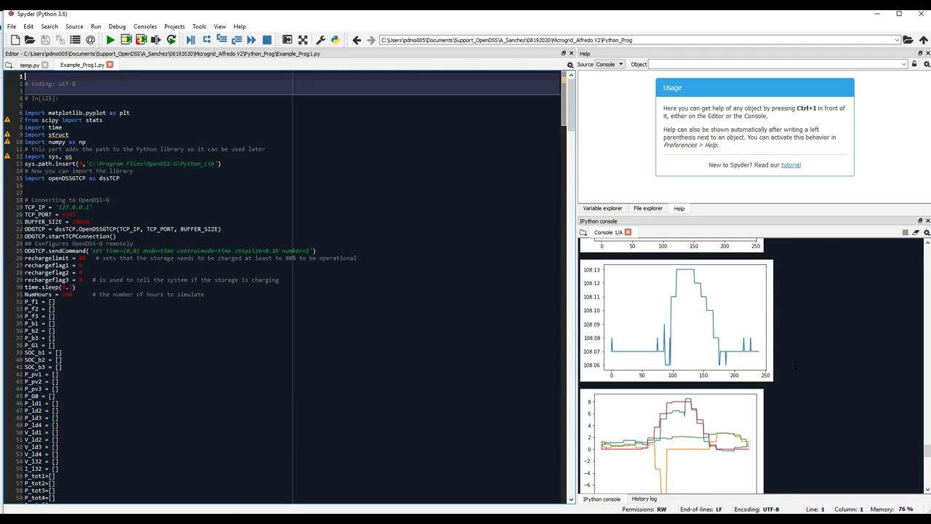
scroll(795, 364, up, 10)
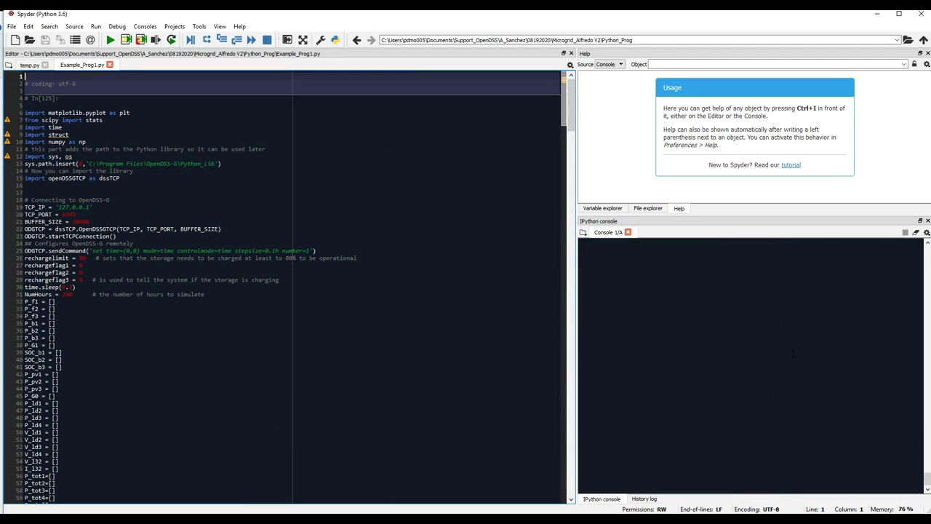
scroll(792, 354, down, 8)
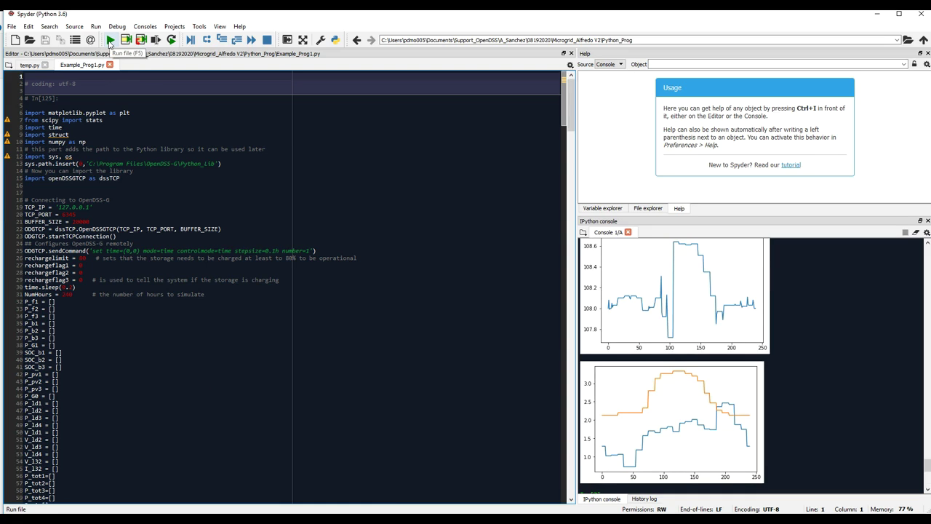
click(110, 40)
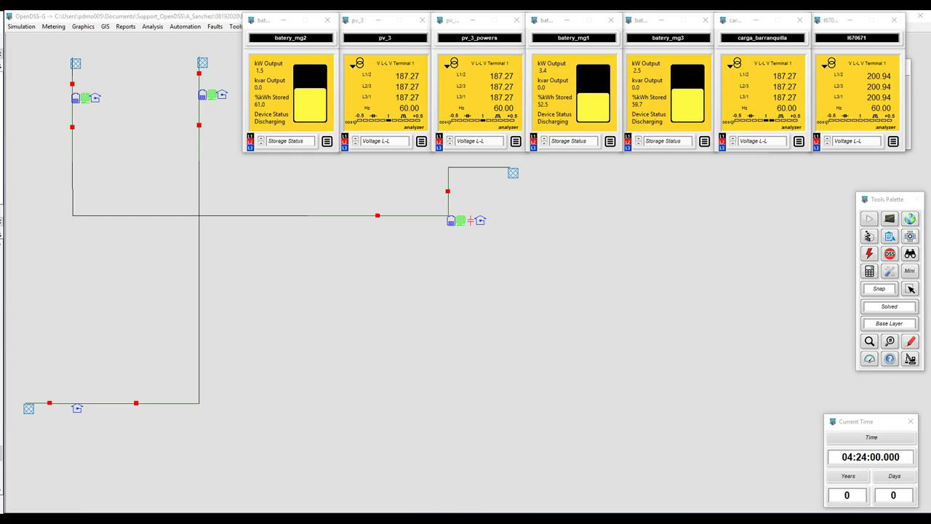
Check the script's console output in Spyder, then return to the OpenDSS-G battery monitors.
key(alt+Tab)
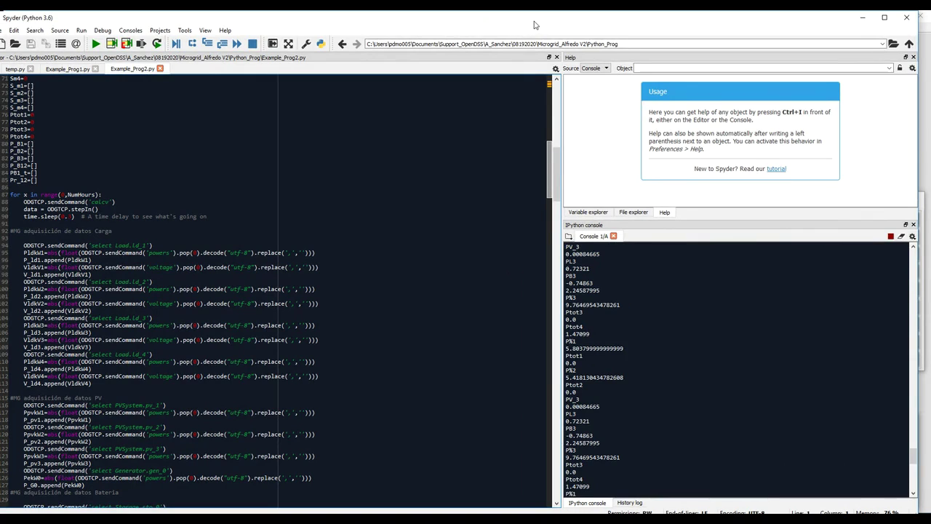
key(alt+Tab)
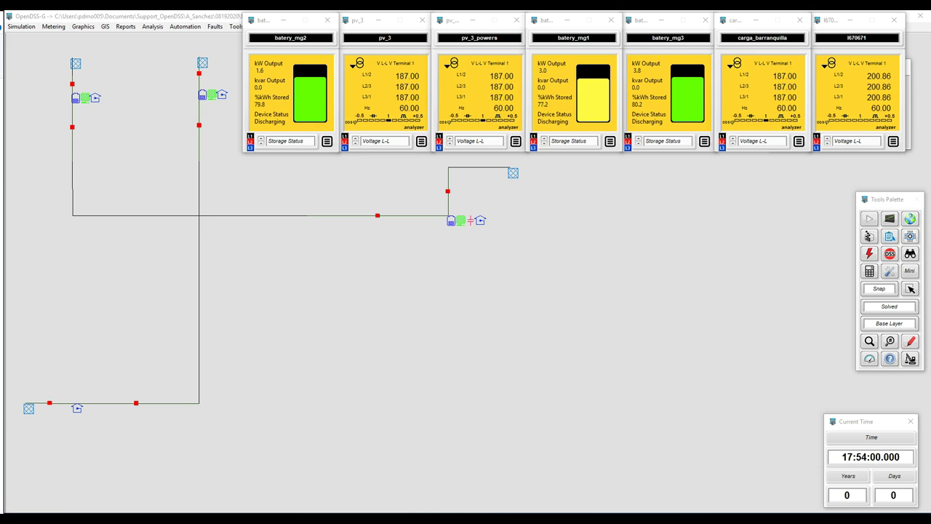
Bring Spyder forward and shift it left so its result plots sit beside the OpenDSS-G monitors.
key(alt+Tab)
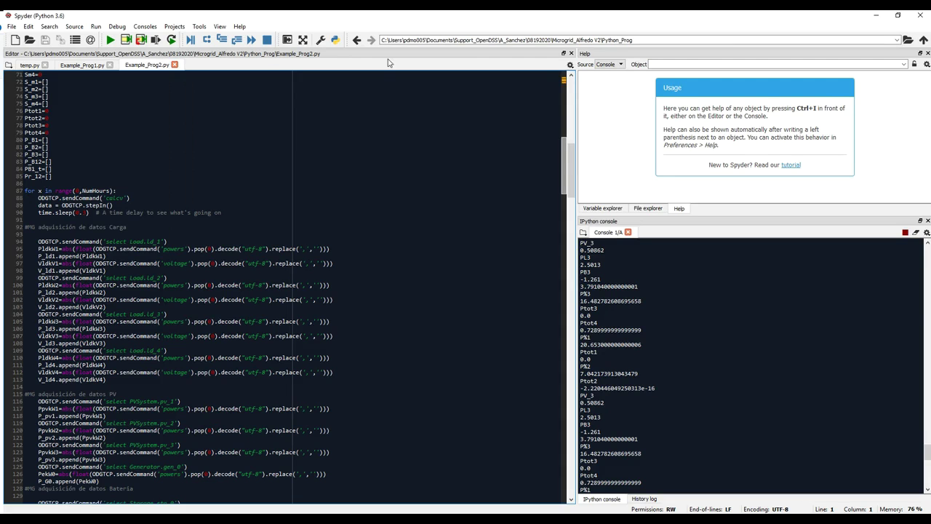
drag(759, 21, 338, 27)
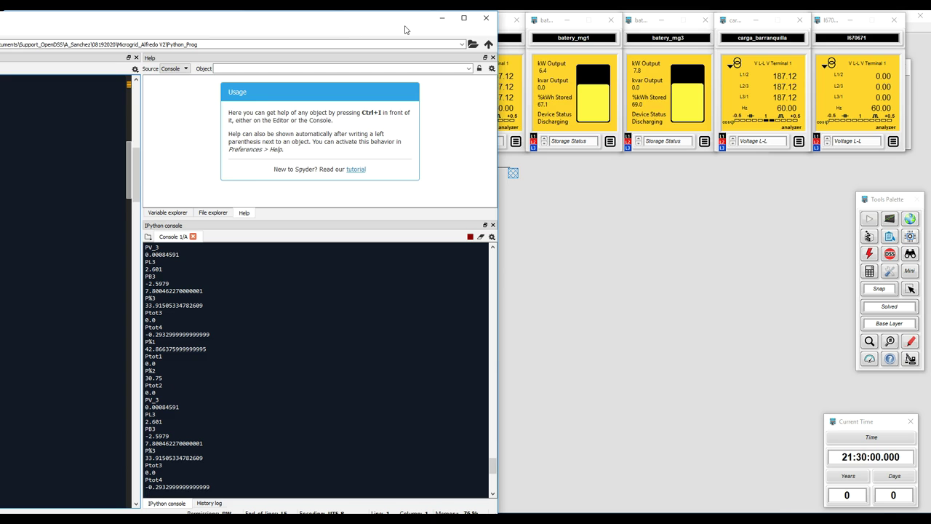
mouse_move(336, 32)
mouse_down()
mouse_move(120, 33)
mouse_move(214, 158)
mouse_move(317, 256)
mouse_move(293, 208)
mouse_move(311, 25)
mouse_move(338, 32)
mouse_up()
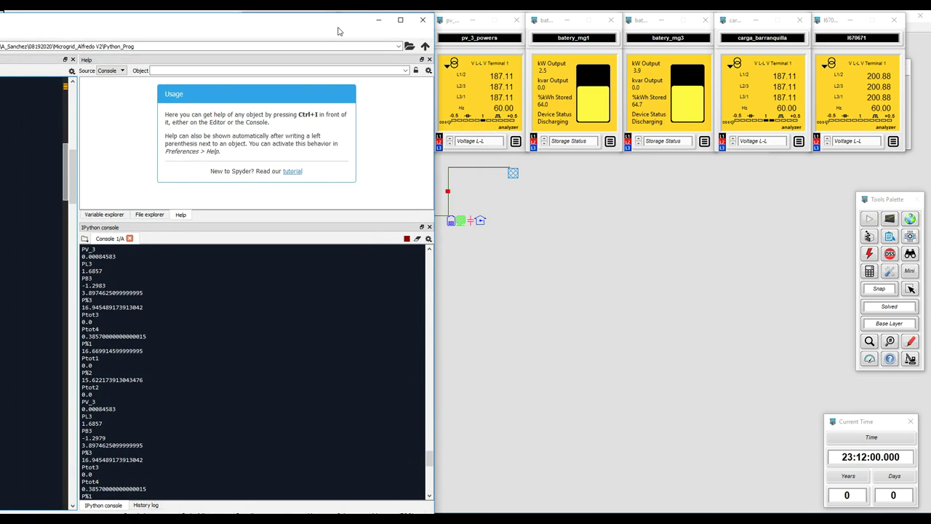
drag(339, 31, 403, 28)
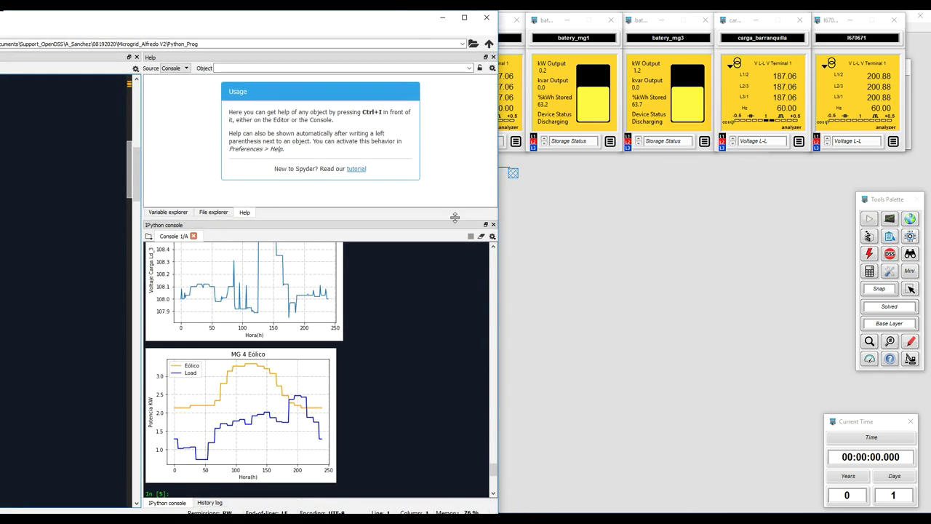